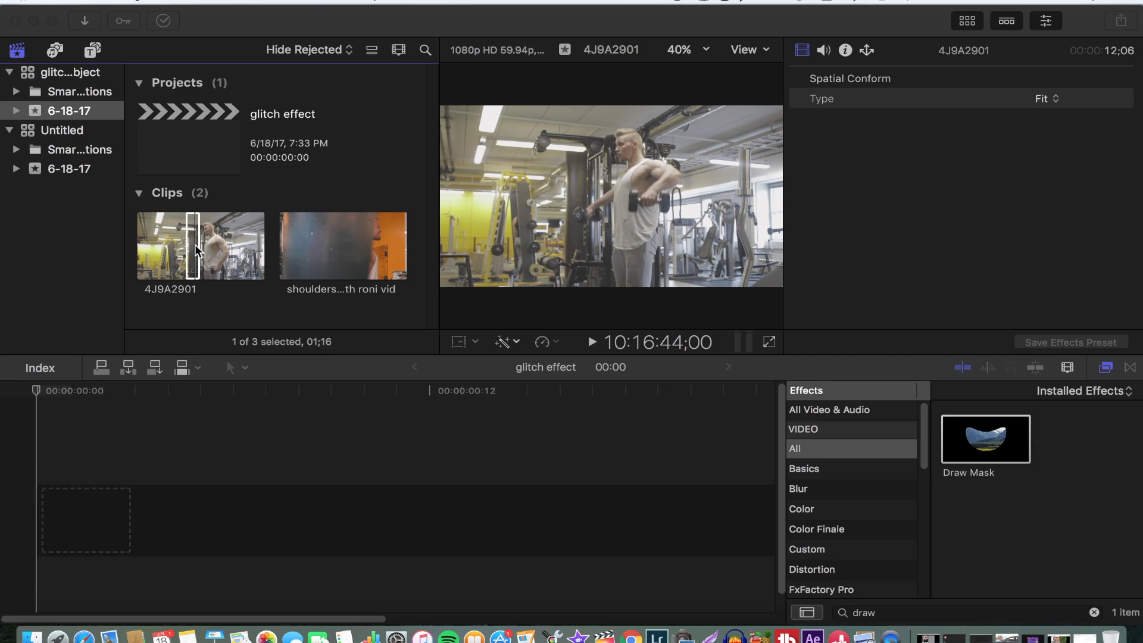
- Add the 4J9A2901 clip to the timeline and trim five frames off its end to 01:00
drag(197, 244, 36, 512)
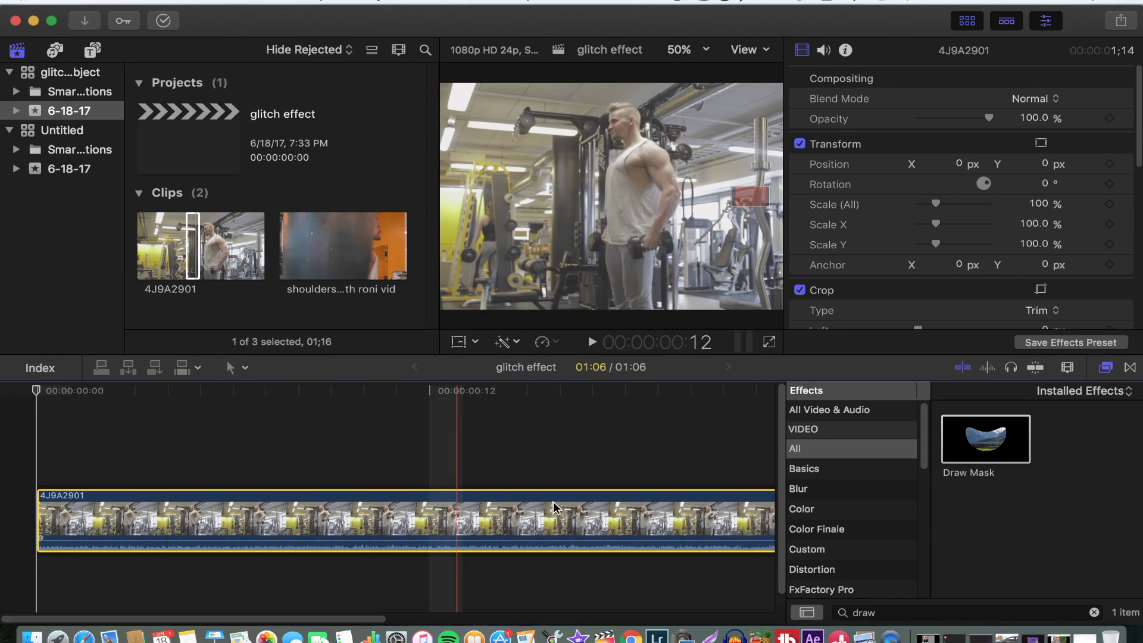
scroll(727, 508, right, 2)
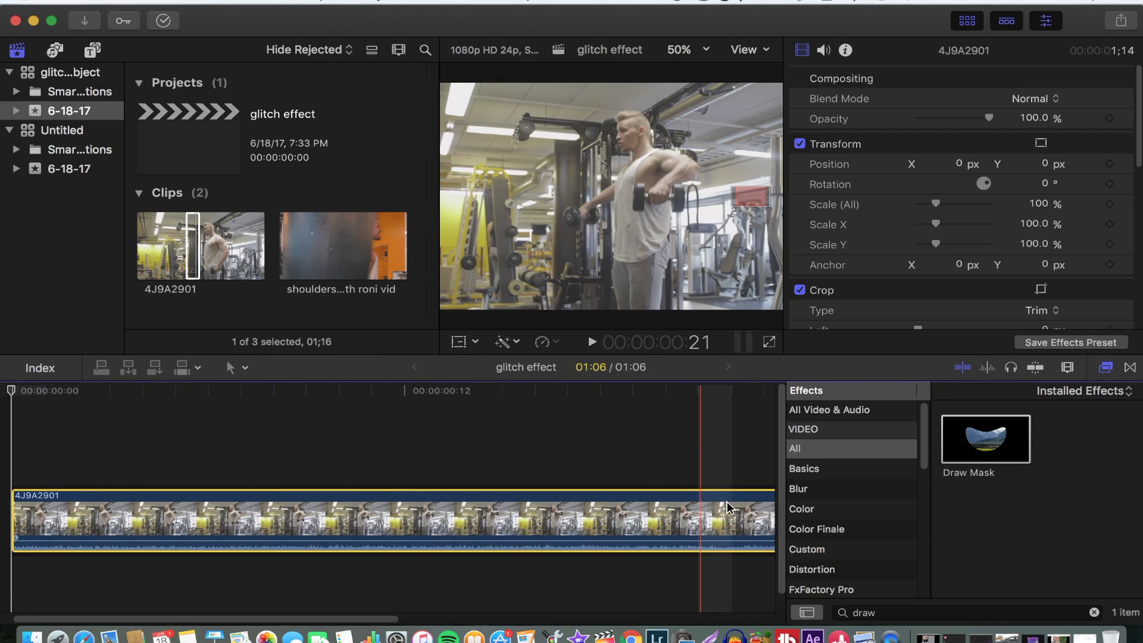
key(shift+z)
drag(692, 510, 562, 513)
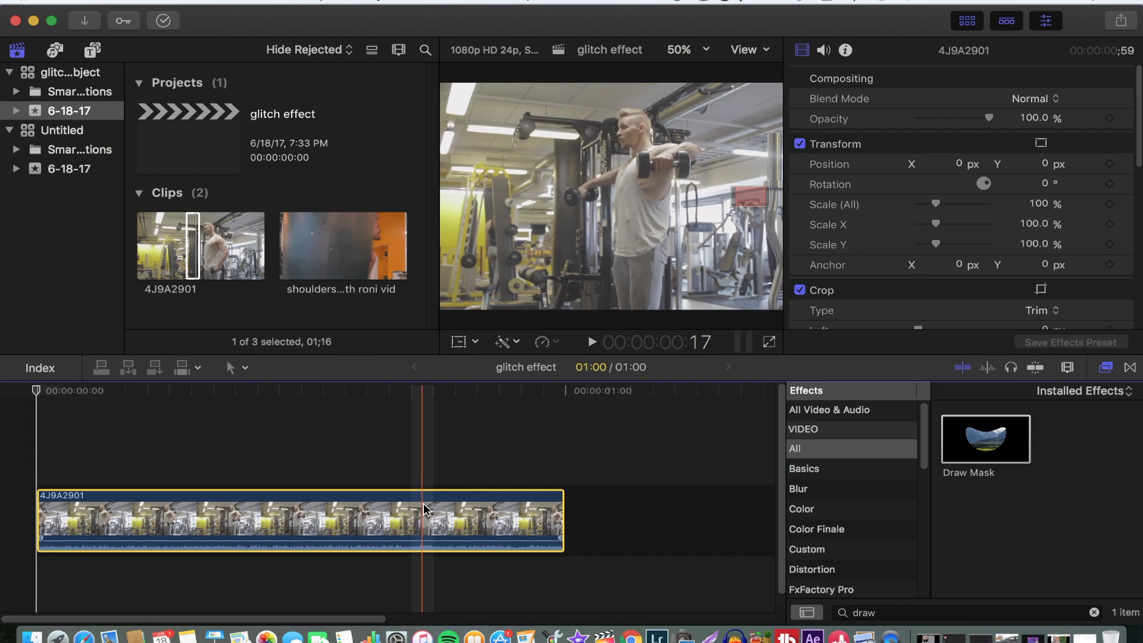
- Duplicate the clip onto a layer above and pull both copies' volume to -∞ dB
drag(423, 503, 417, 443)
drag(346, 473, 340, 492)
drag(316, 539, 316, 561)
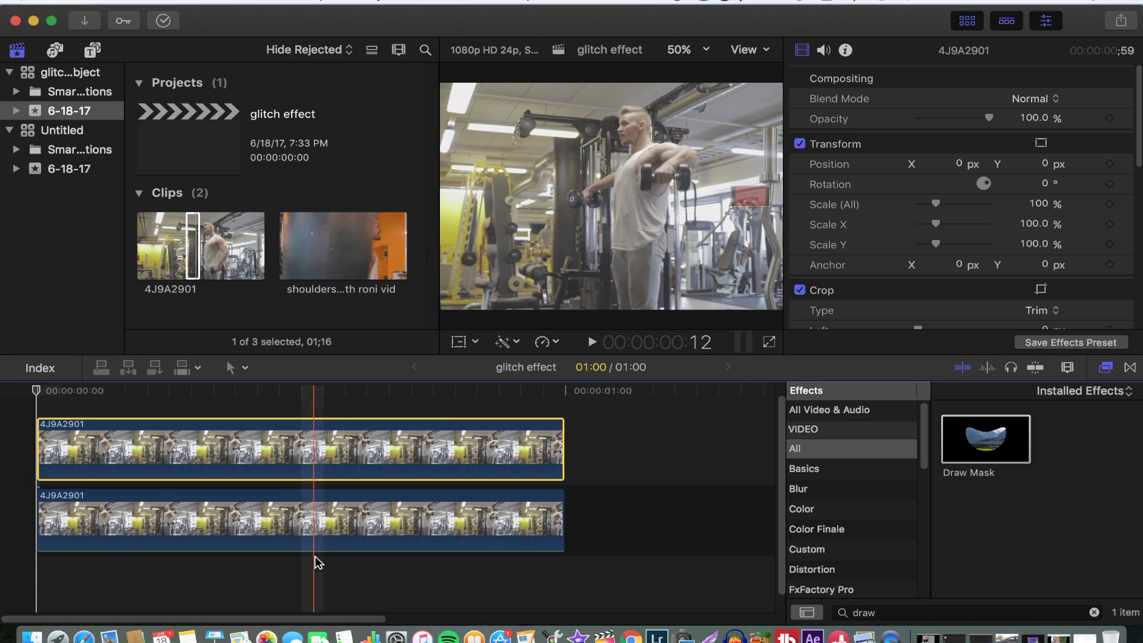
- Search the video effects for 'draw' and drop Draw Mask onto the upper 4J9A2901 clip
click(841, 451)
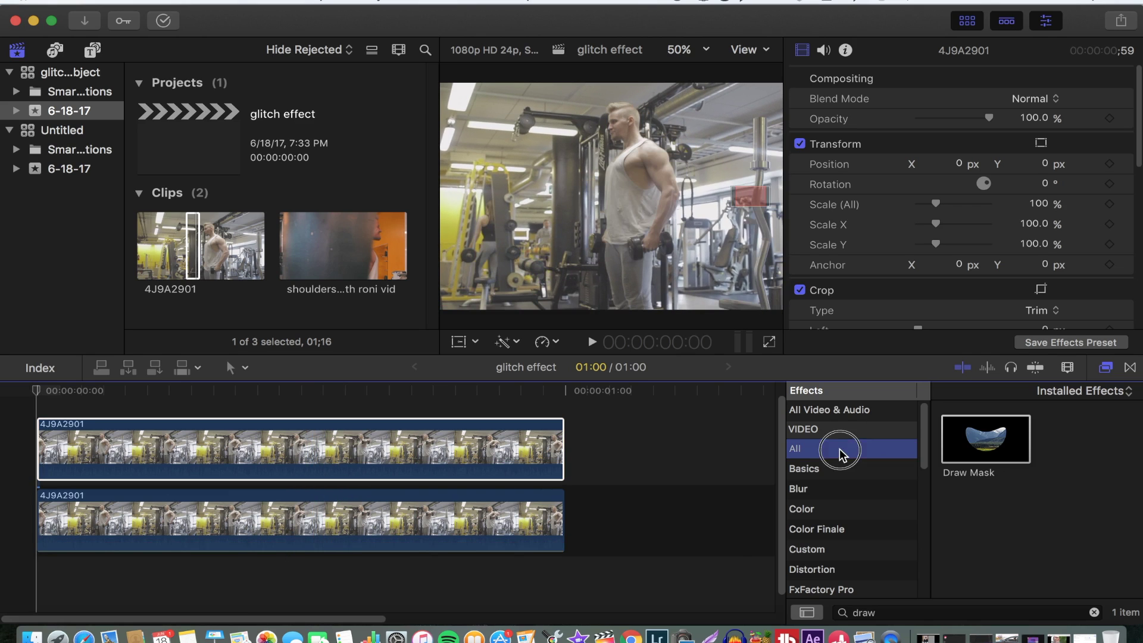
click(888, 615)
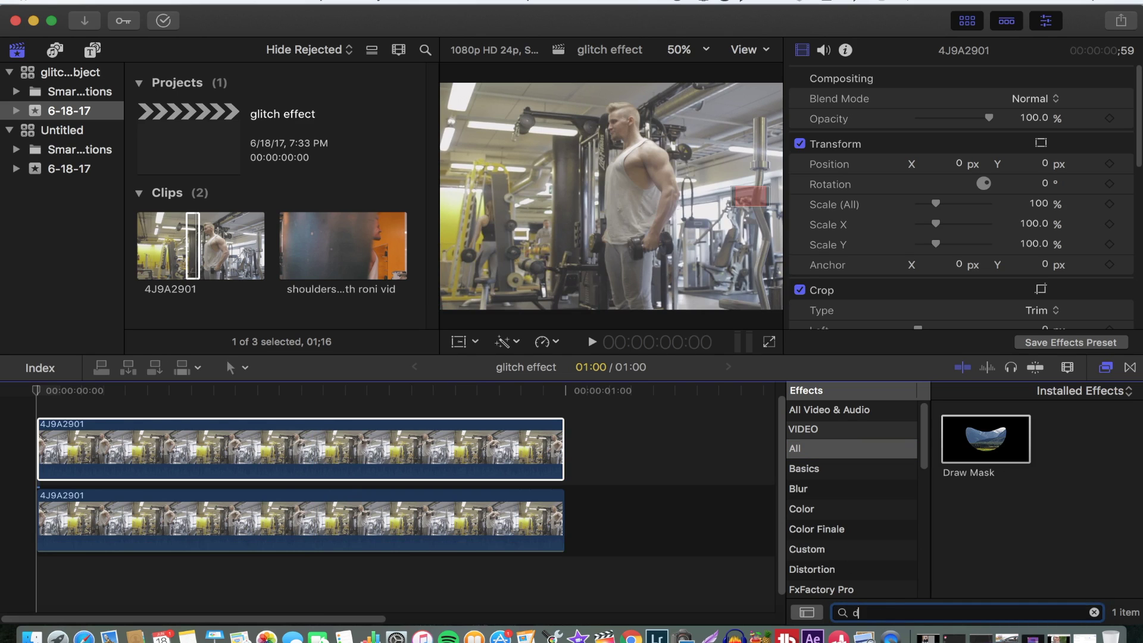
key(BackSpace)
text(dr)
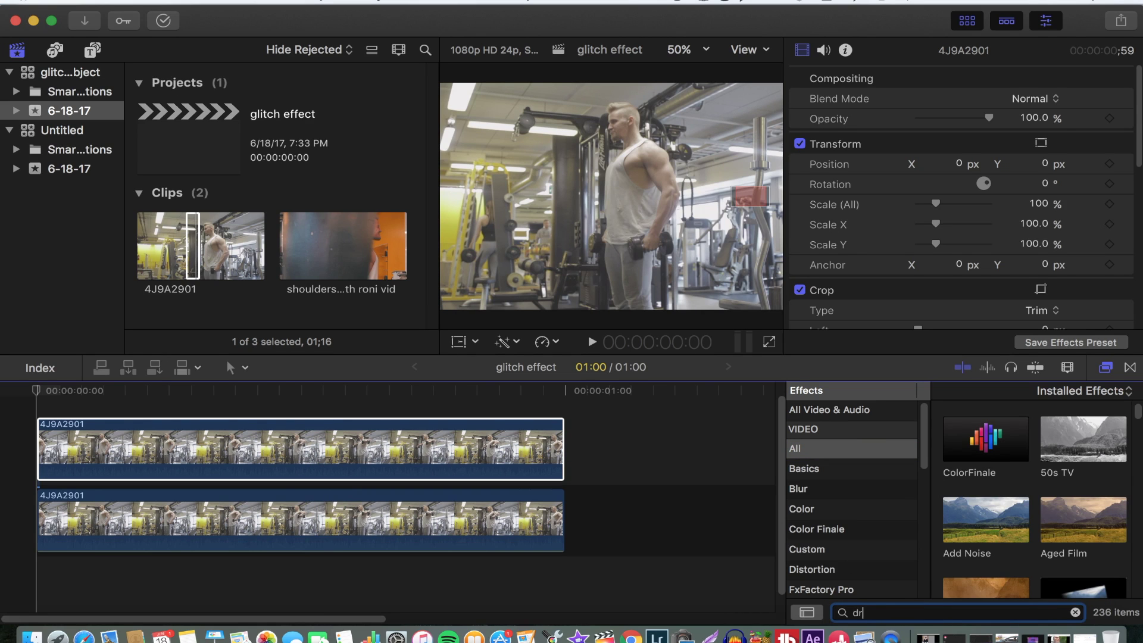
text(aw mas)
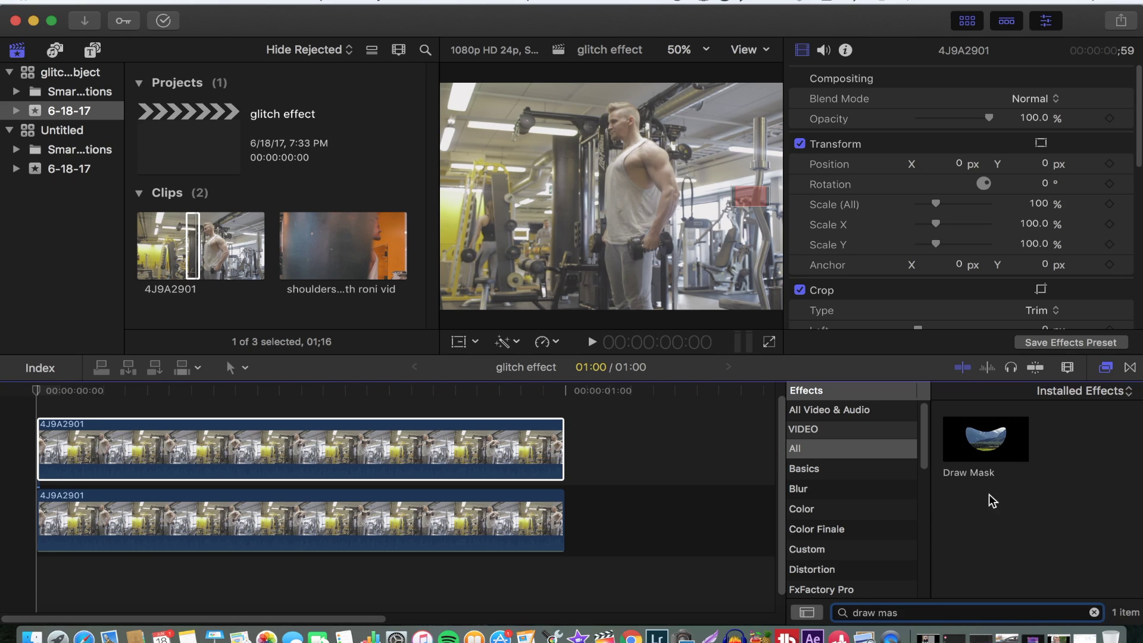
mouse_move(988, 456)
mouse_down()
mouse_move(975, 444)
mouse_move(804, 479)
mouse_move(454, 467)
mouse_move(464, 473)
mouse_up()
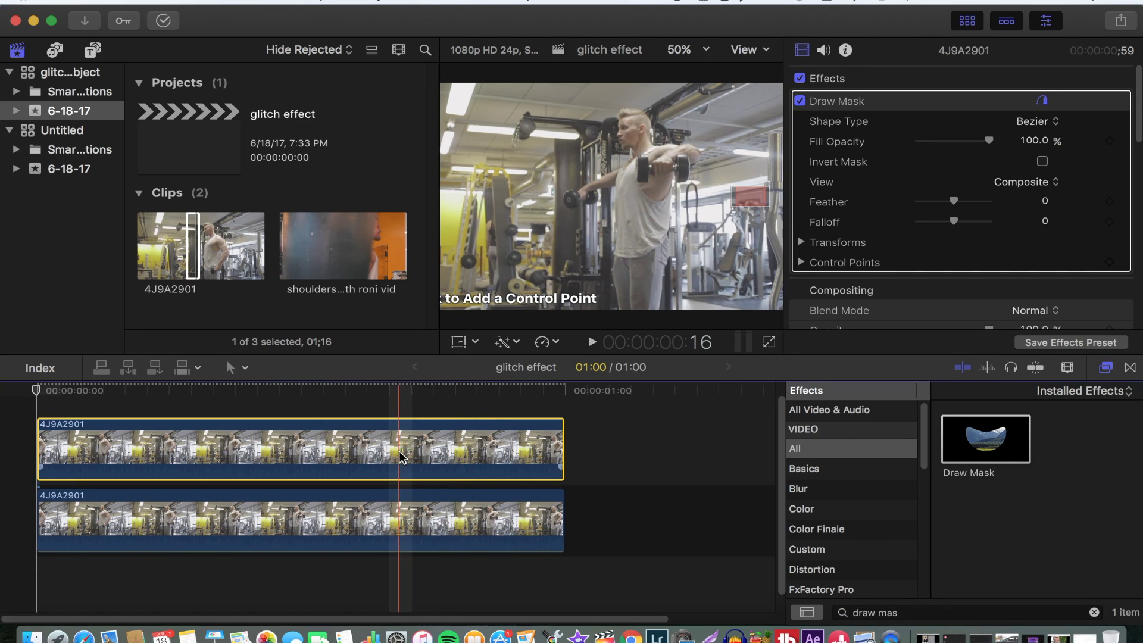
- On the chosen frame, place mask points up the man's side and around his right arm
click(287, 403)
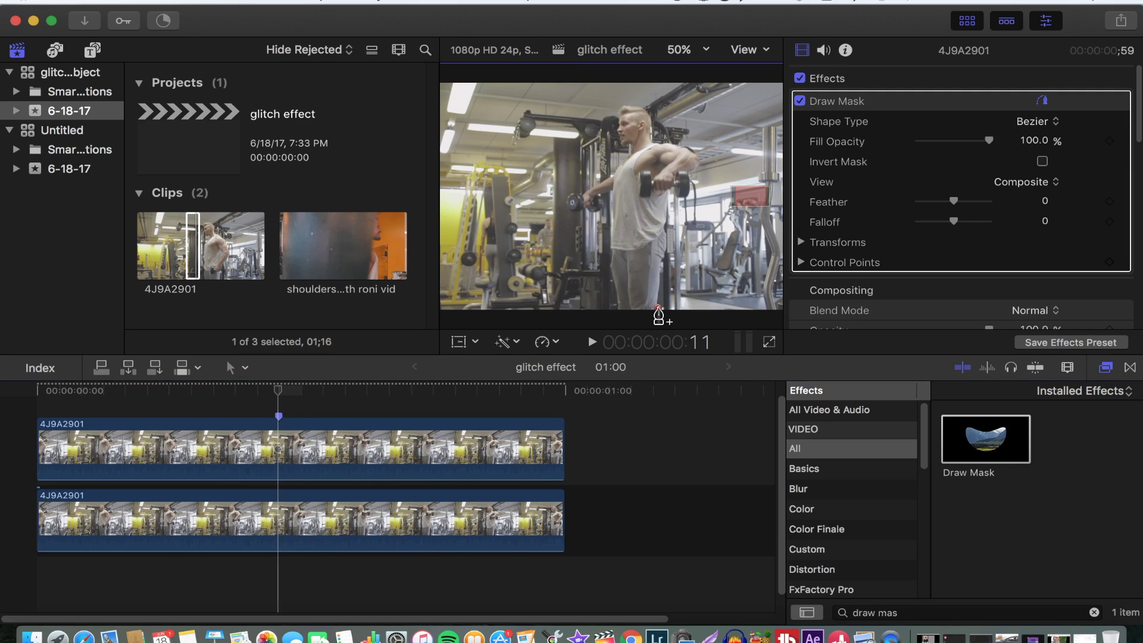
click(658, 308)
click(657, 295)
click(662, 276)
click(664, 260)
click(668, 241)
click(668, 228)
click(667, 212)
click(670, 197)
click(685, 198)
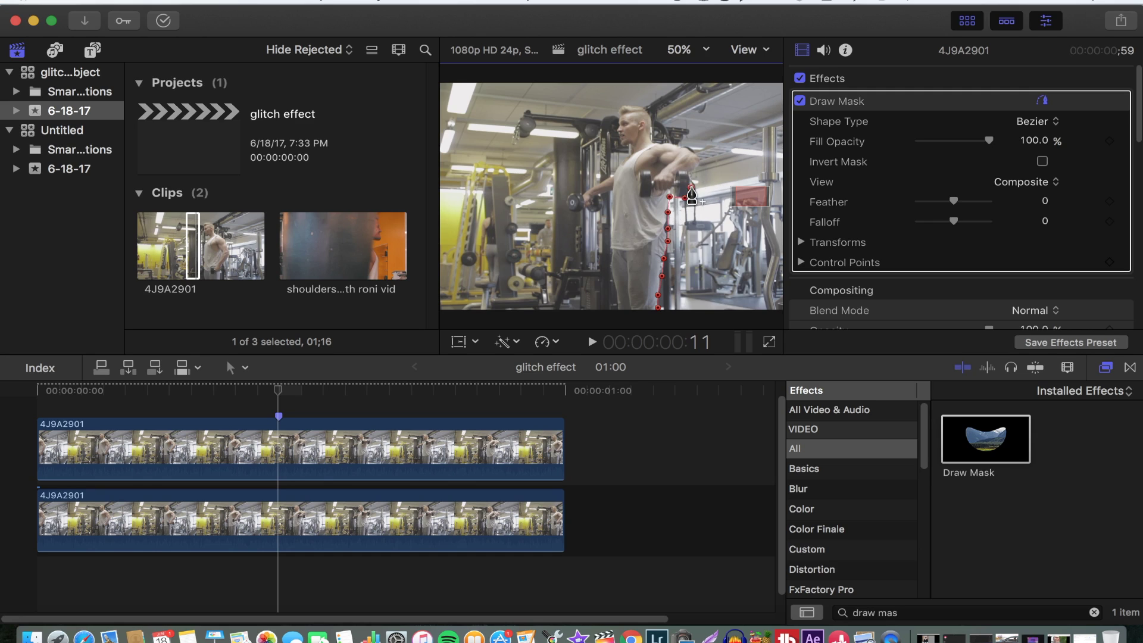
click(691, 187)
click(692, 170)
click(700, 162)
- Continue the mask points over his shoulder, around his head and face, toward his other arm
click(692, 148)
click(674, 142)
click(654, 131)
click(650, 116)
click(638, 104)
click(619, 106)
click(616, 119)
click(618, 132)
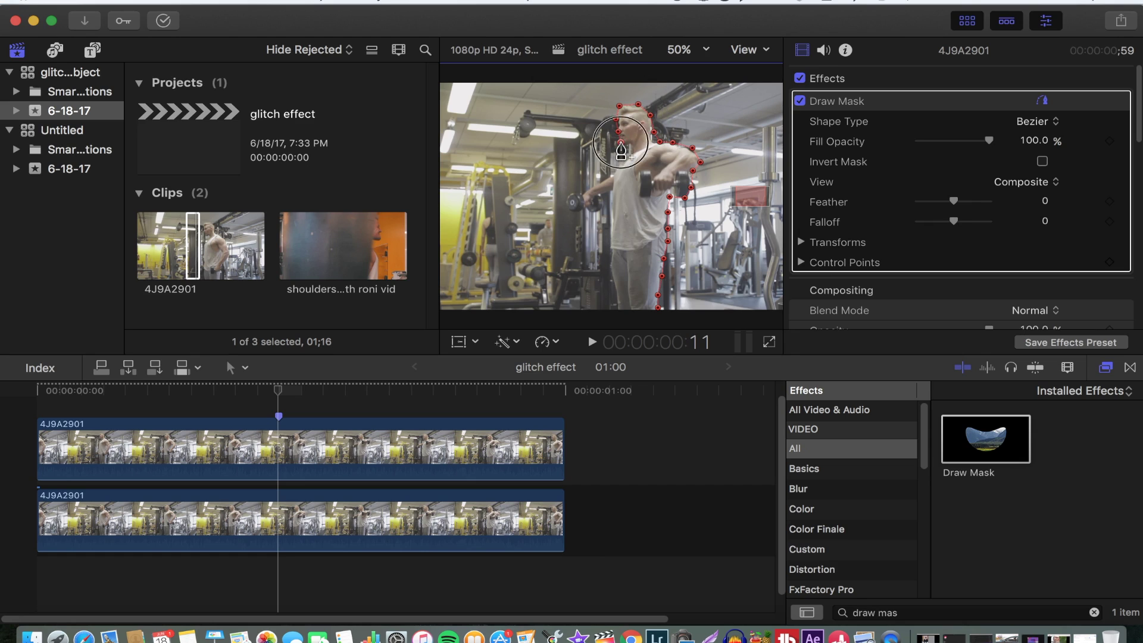
click(626, 147)
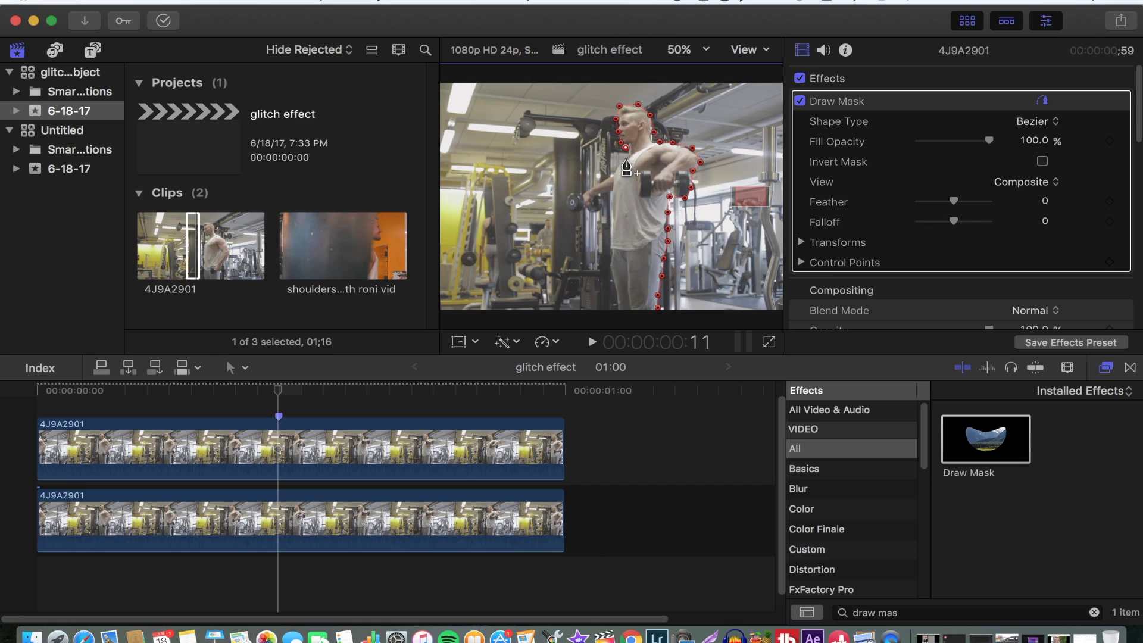
click(620, 159)
click(610, 170)
click(595, 181)
- Zoom the viewer to 25% and close the mask outline below the man's feet
click(684, 50)
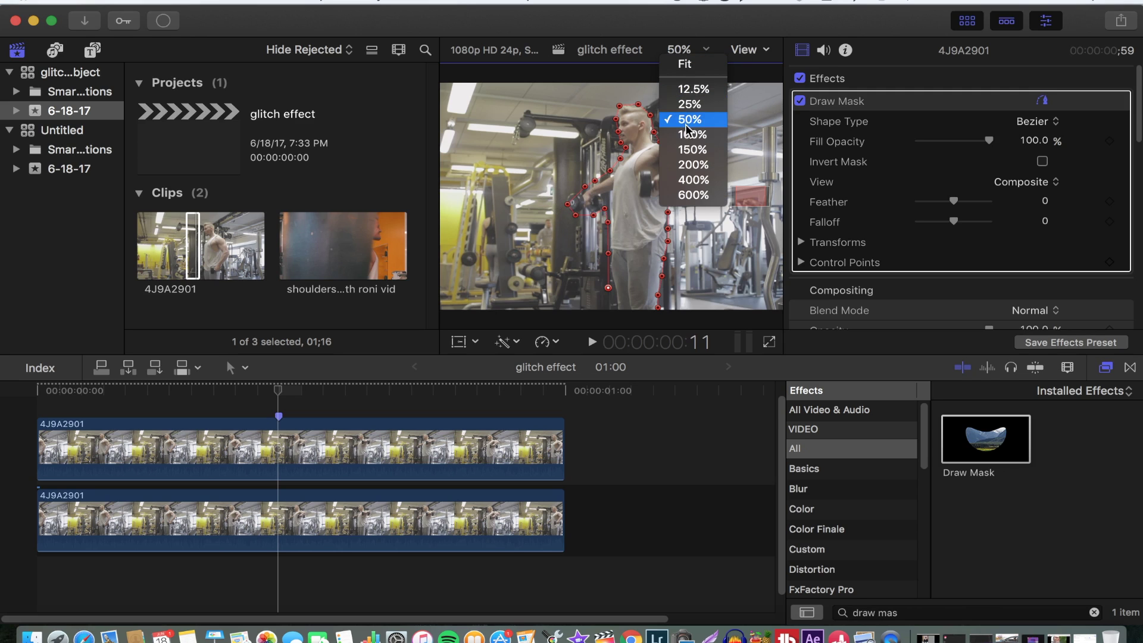
click(691, 104)
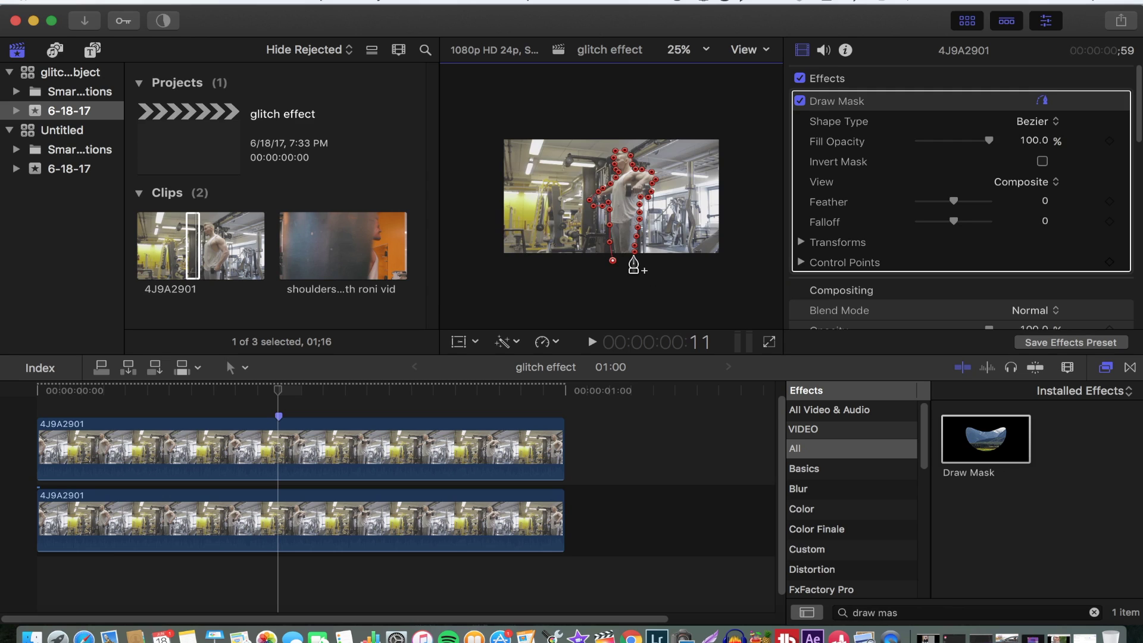
click(635, 254)
- Hide the library browser and set the viewer zoom back to 50%
click(966, 22)
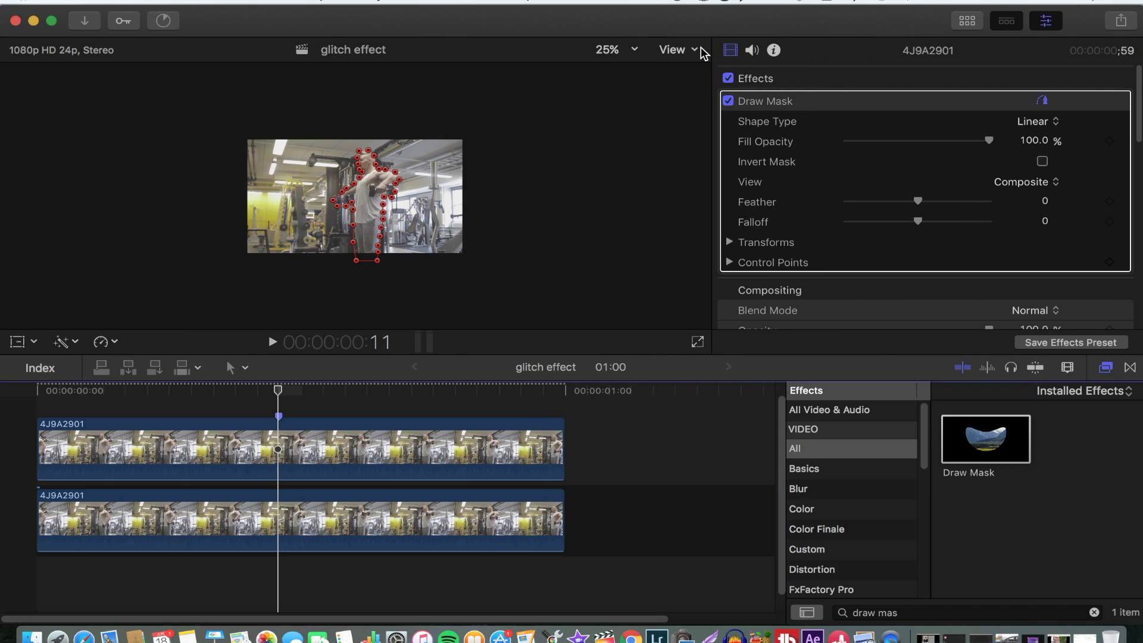
click(611, 53)
click(614, 115)
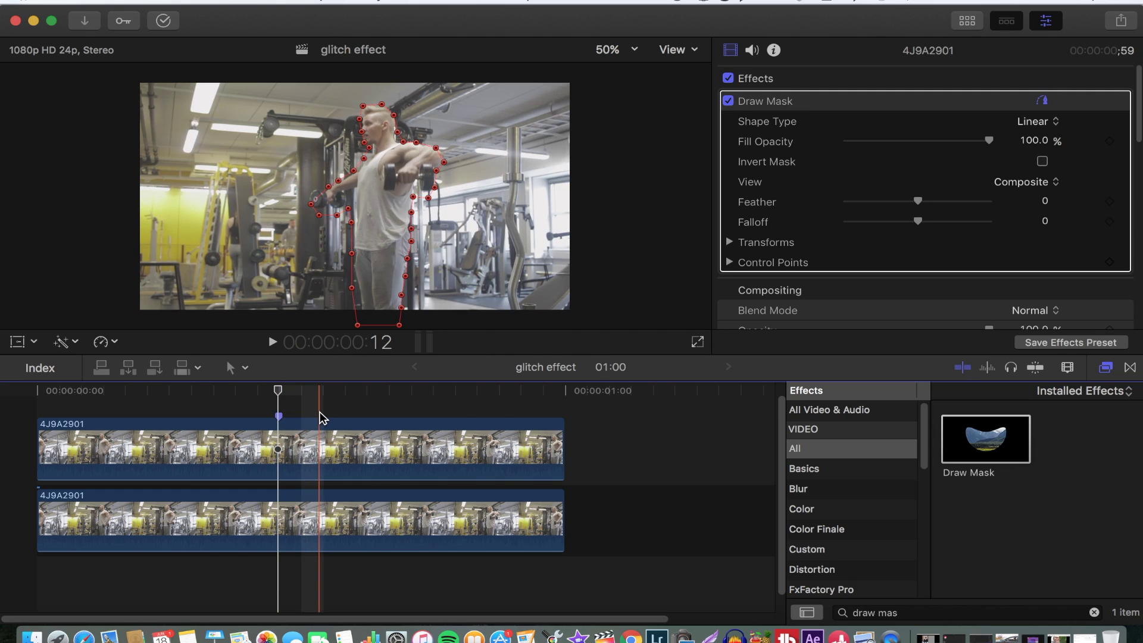
- Add a marker a few frames later to end the glitch, and clear the effects search
click(301, 420)
key(m)
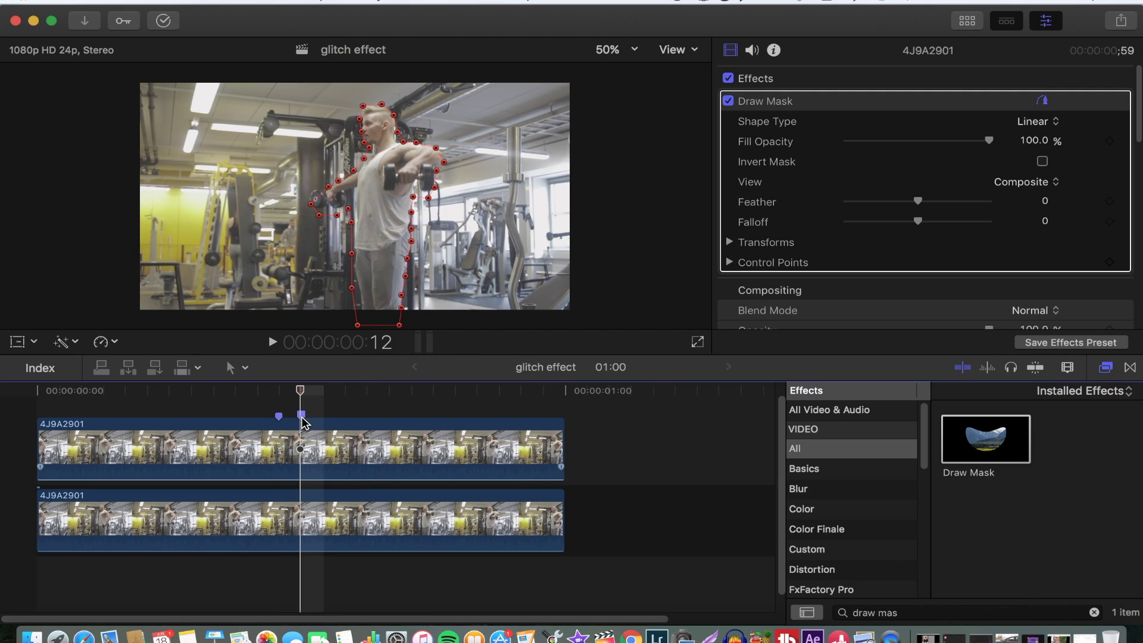
click(1094, 613)
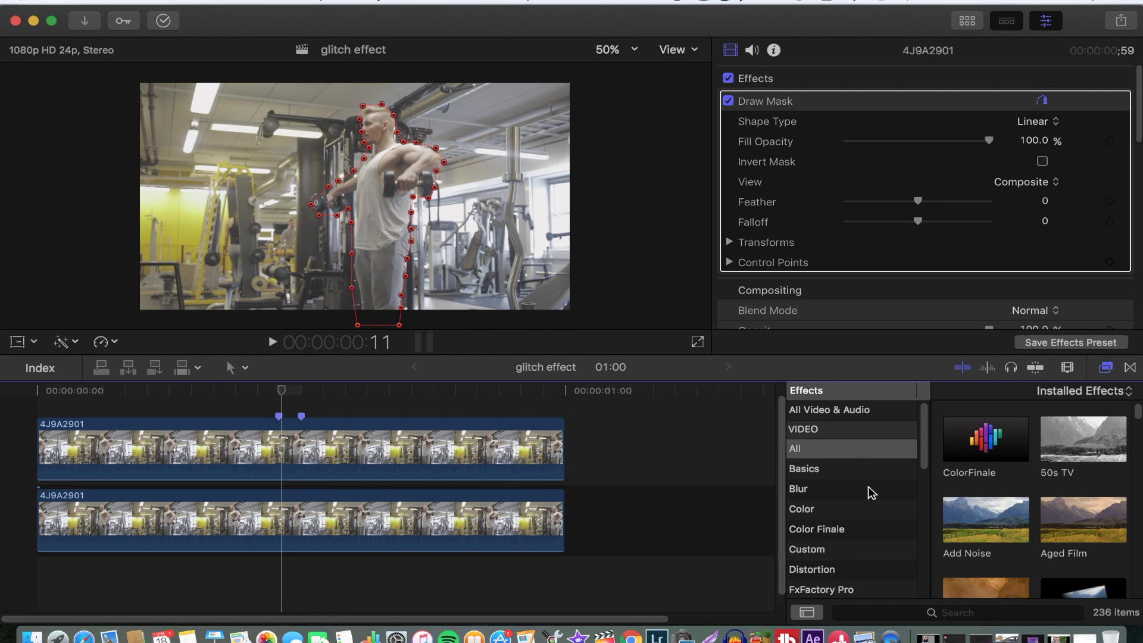
- Search the effects for 'bad' and drop Bad TV onto the masked upper clip
click(881, 613)
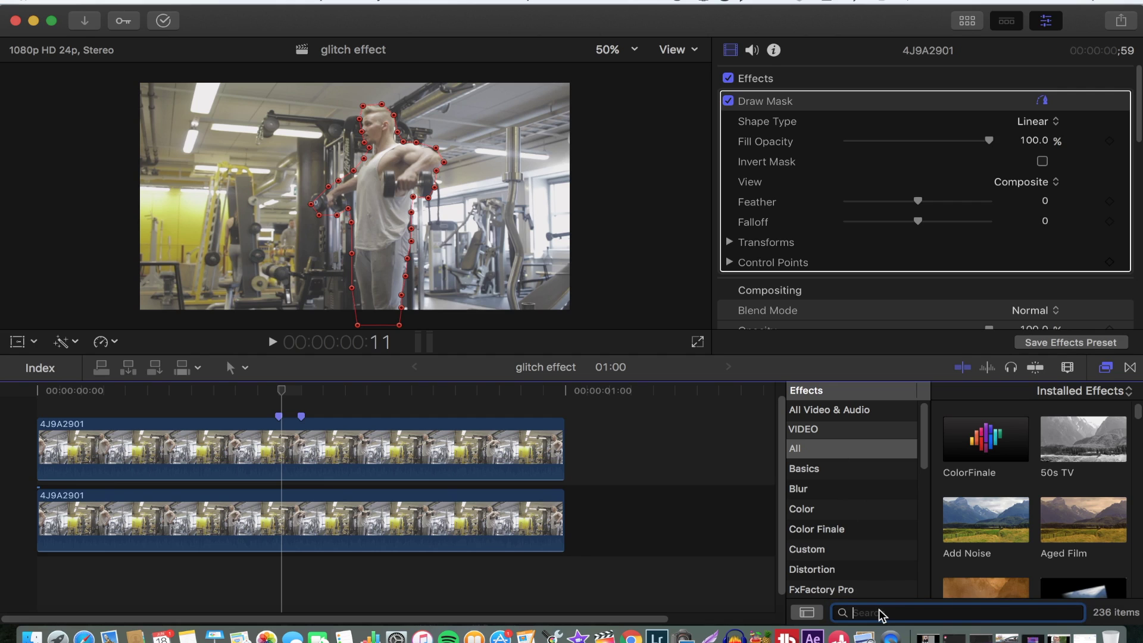
text(bad tv)
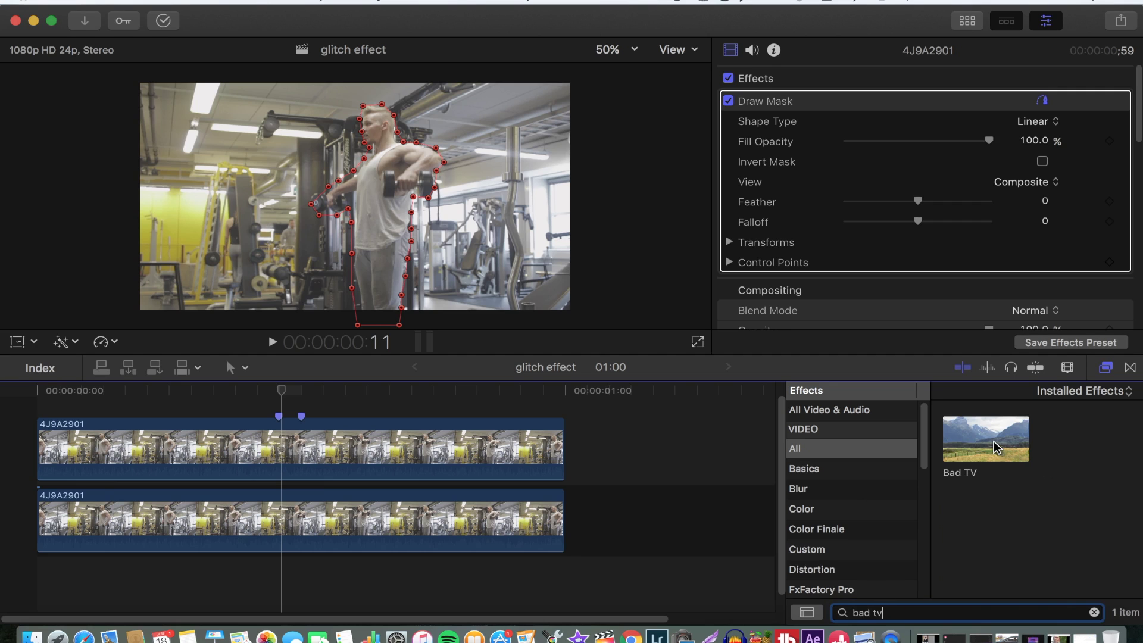
drag(996, 446, 424, 457)
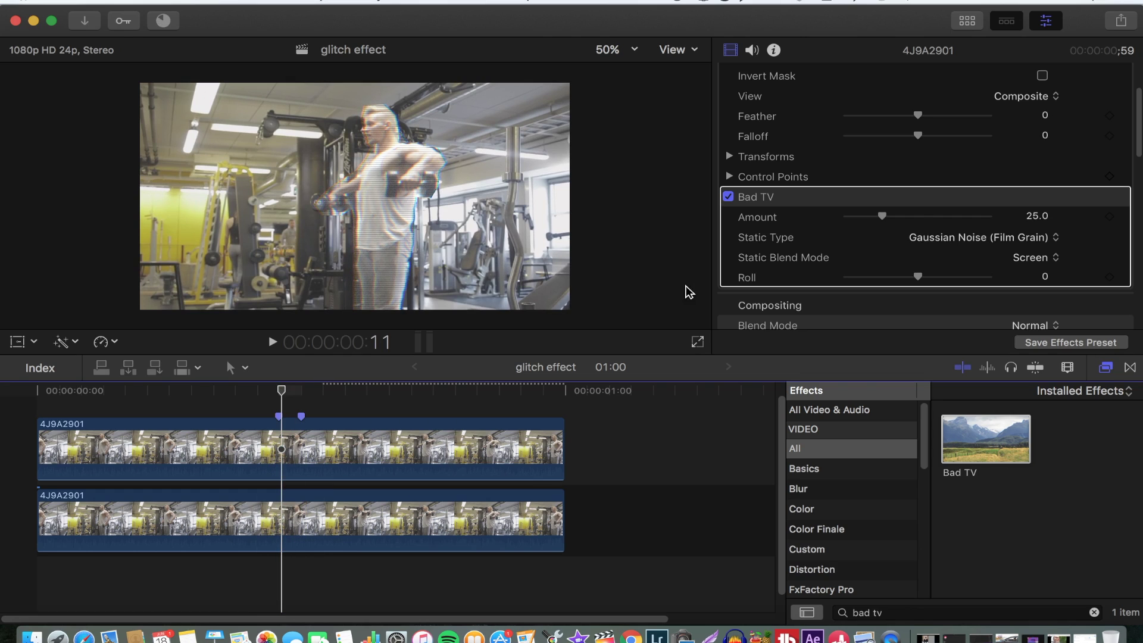
- Step back one frame and set the Bad TV Amount to 0
scroll(919, 220, down, 1)
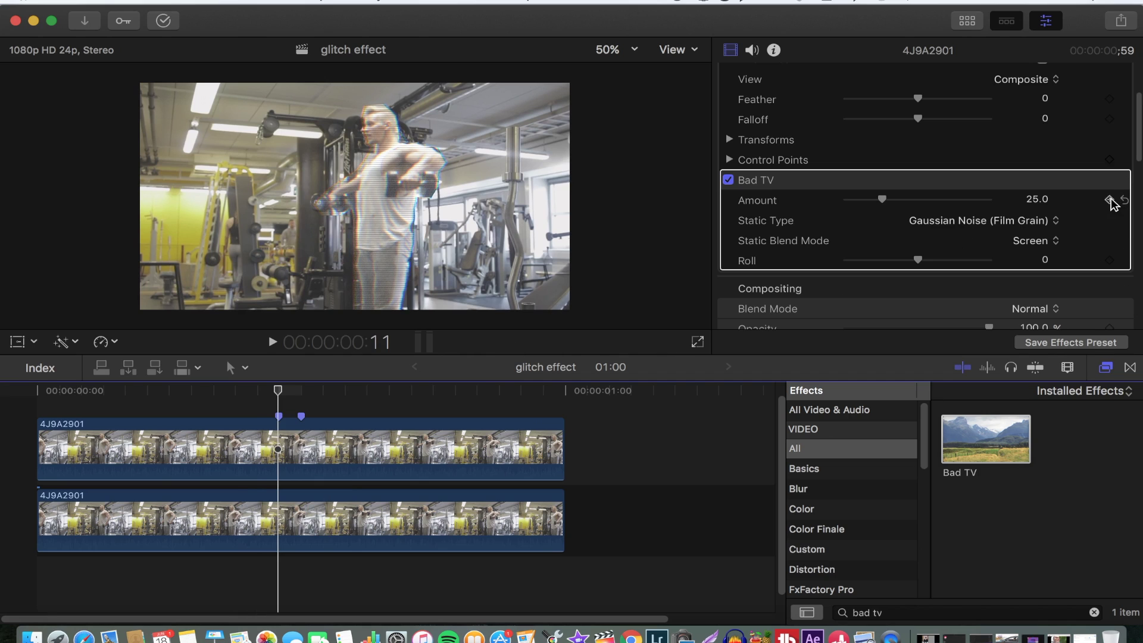
key(Left)
click(880, 199)
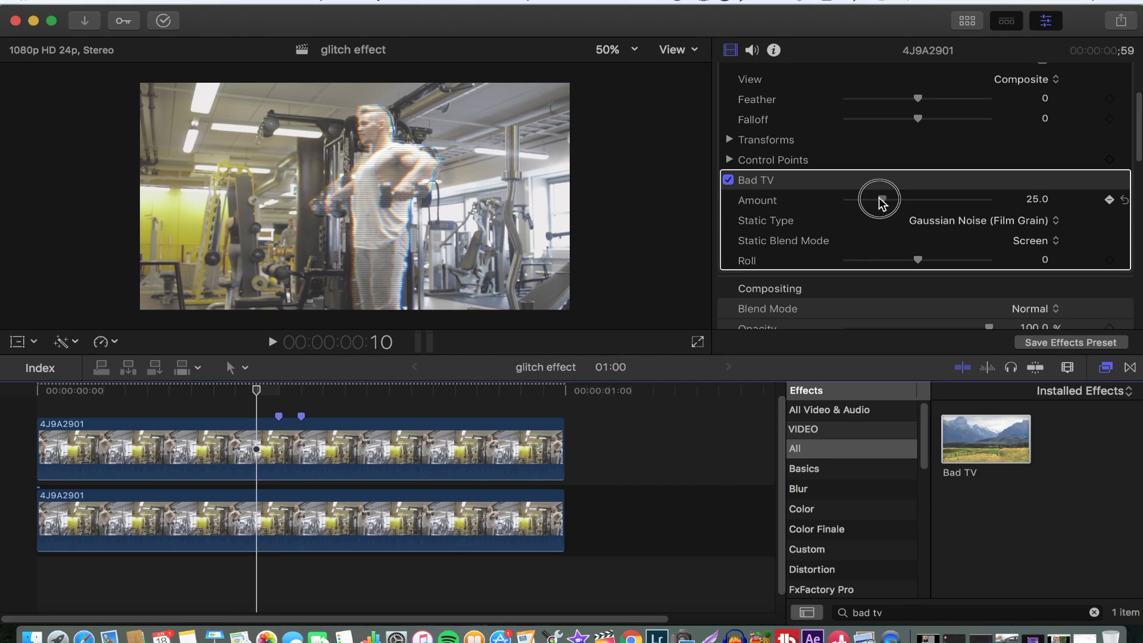
drag(880, 200, 783, 209)
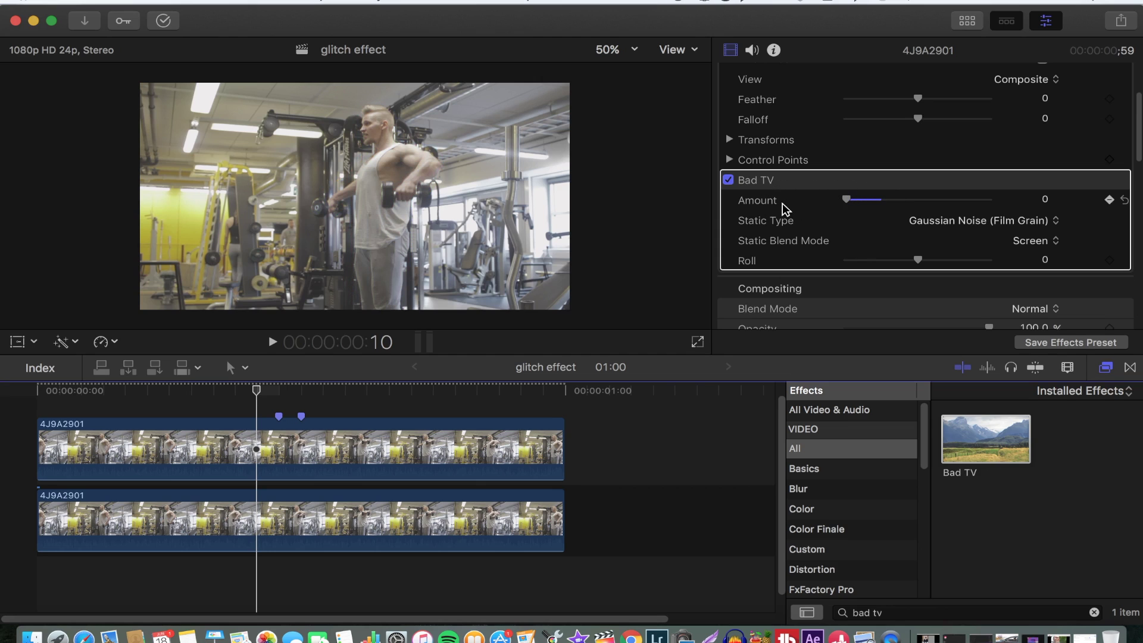
- Keyframe the Amount up to about 23.76 on the next frame, then back to 0 one frame later
key(Right)
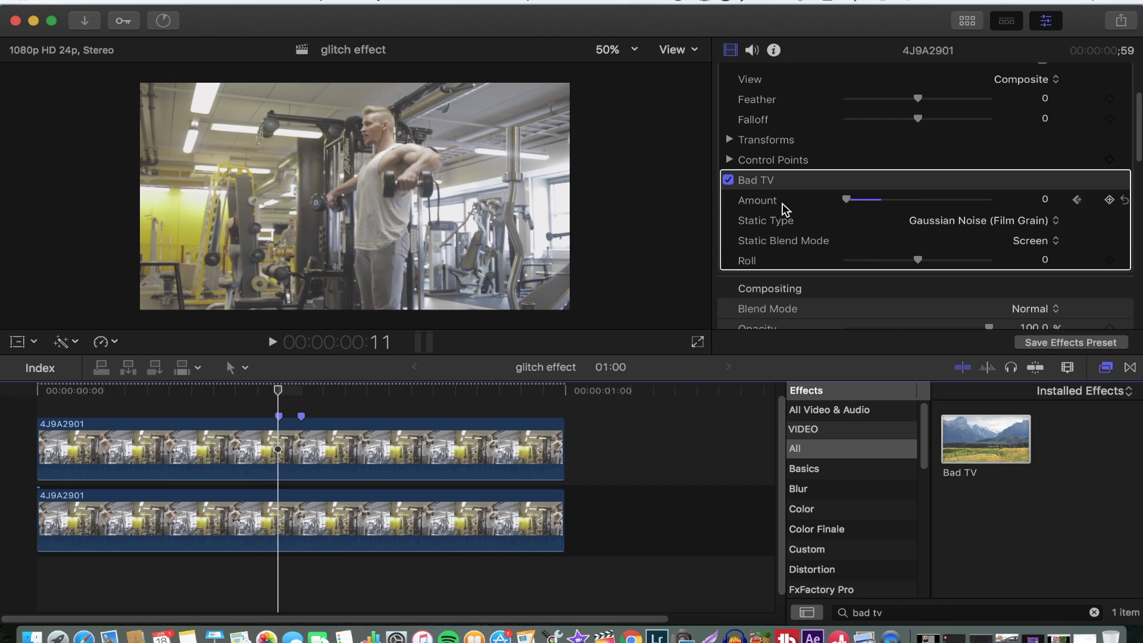
click(848, 202)
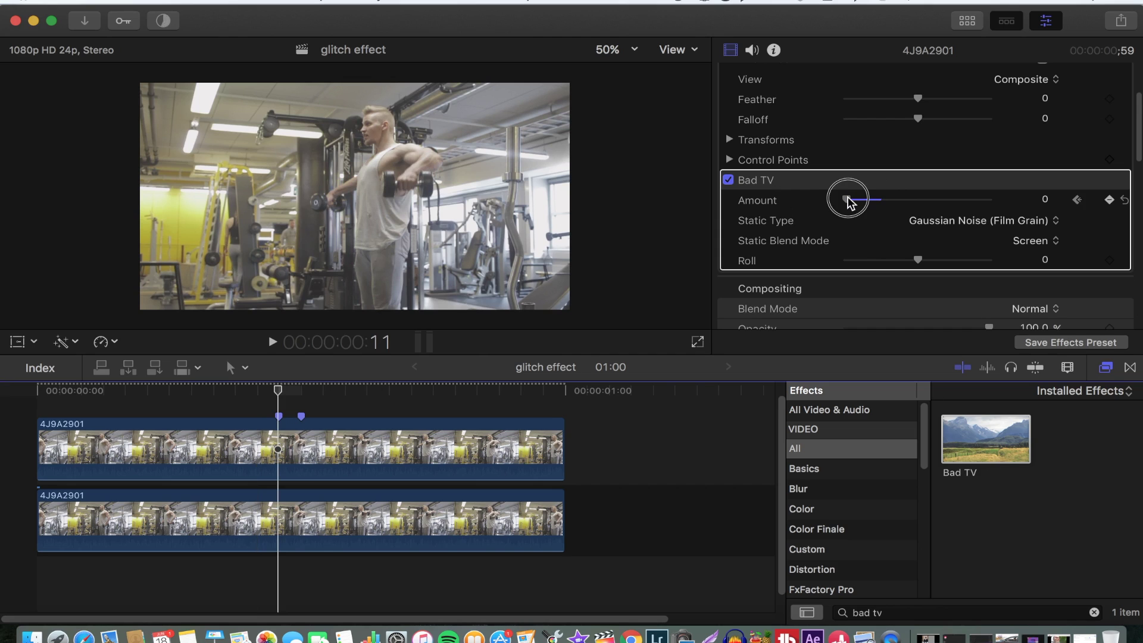
drag(848, 201, 881, 198)
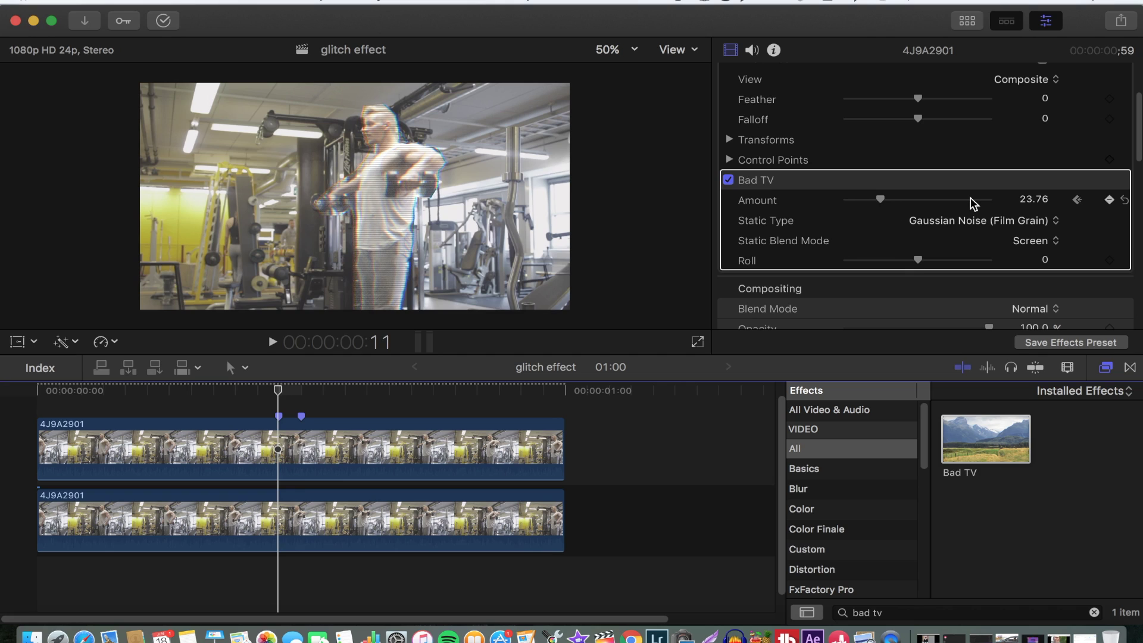
key(Right)
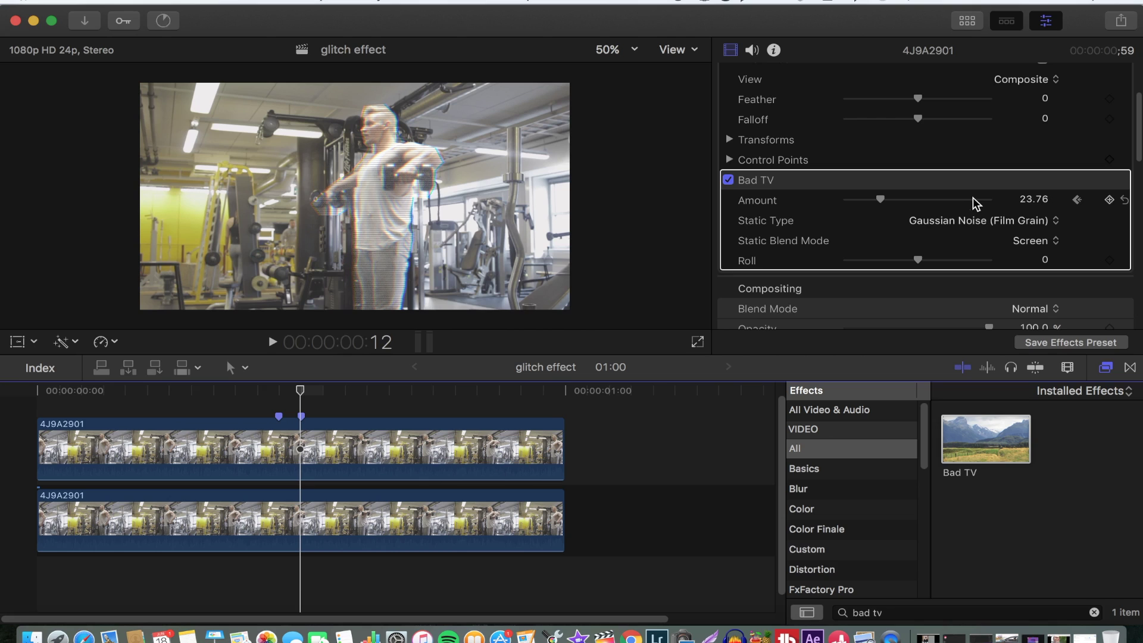
drag(881, 200, 797, 202)
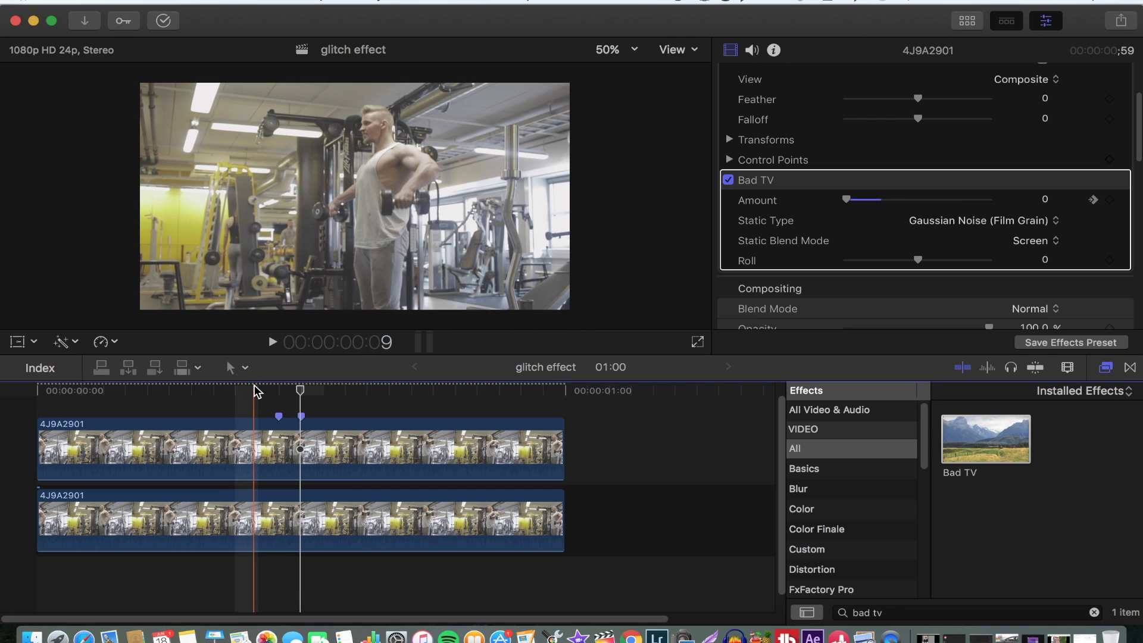
key(space)
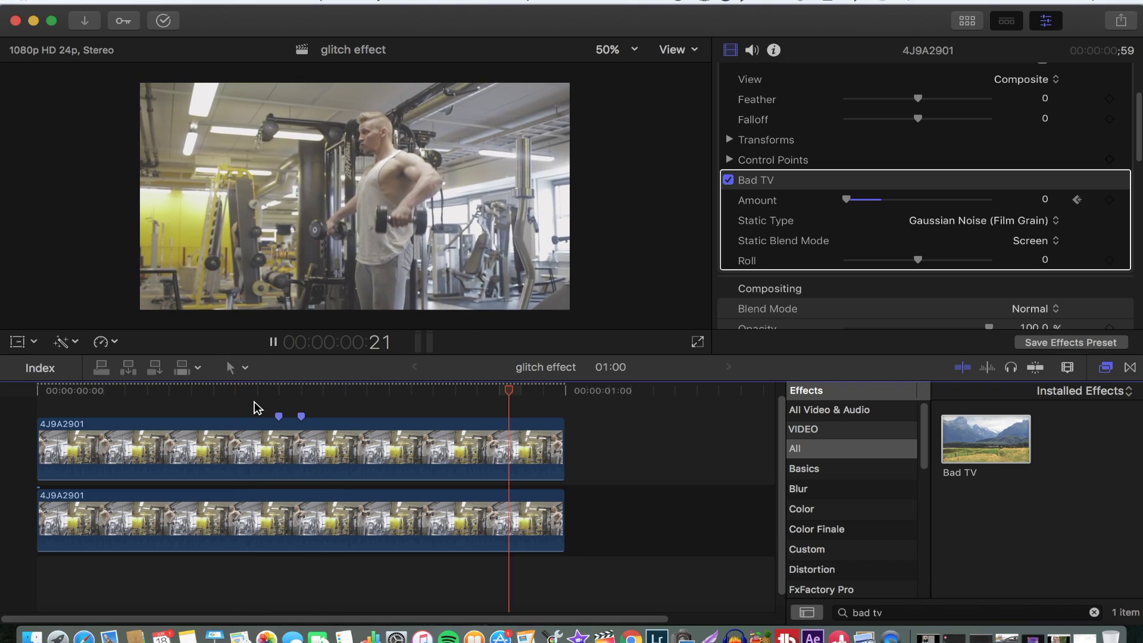
click(257, 408)
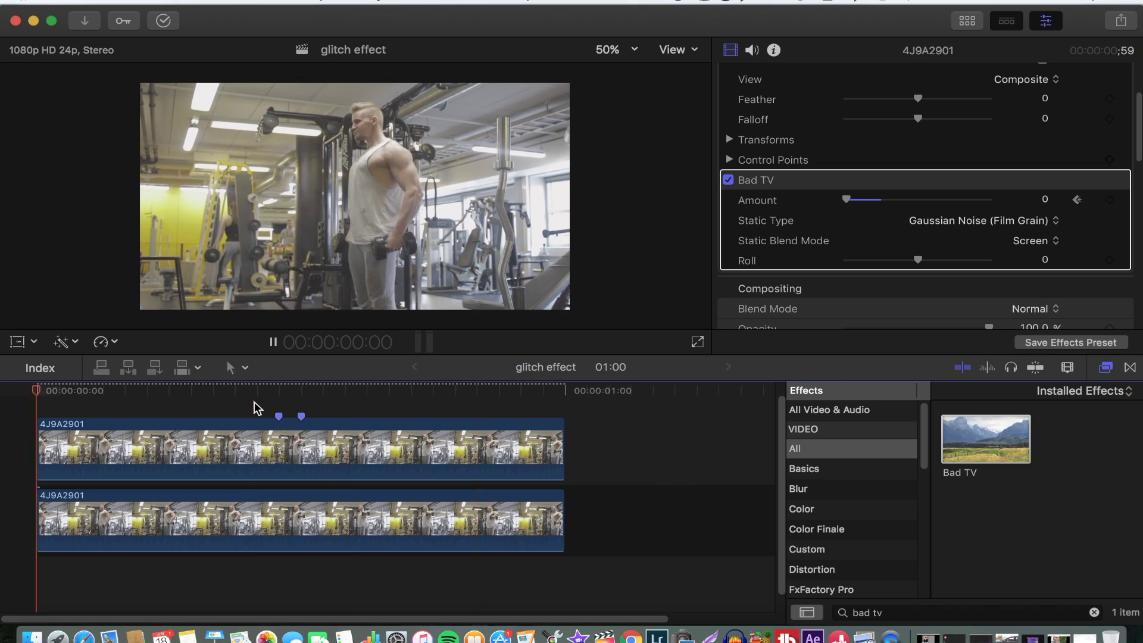
click(308, 447)
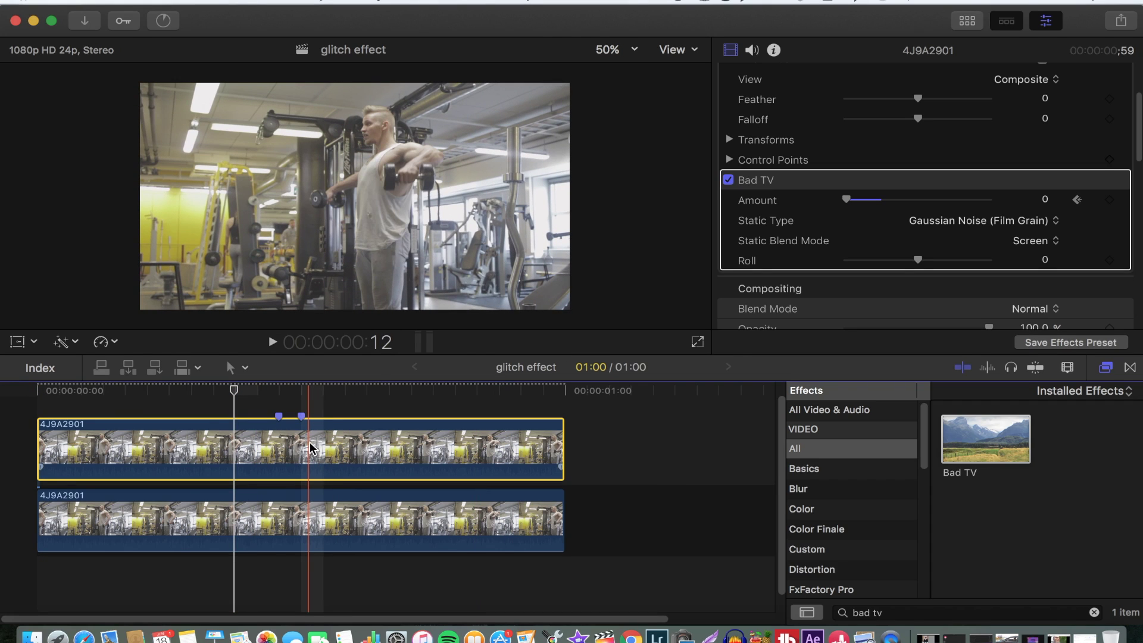
- In Video Animation, drag the last Bad TV:Amount keyframe a few frames later, then close the editor
key(ctrl+v)
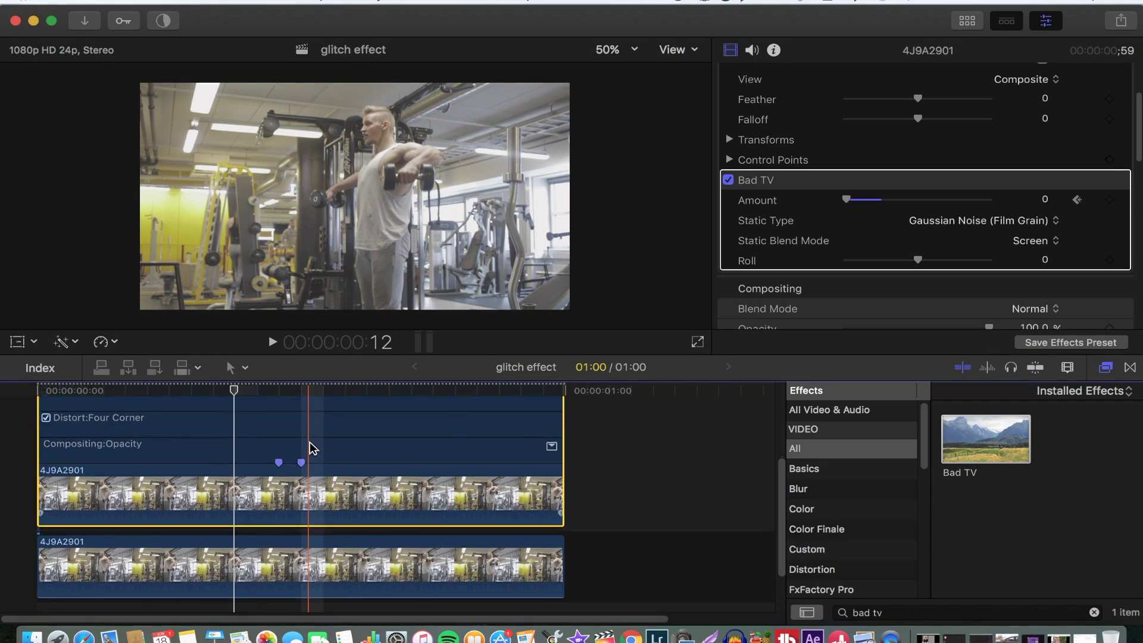
scroll(310, 448, up, 3)
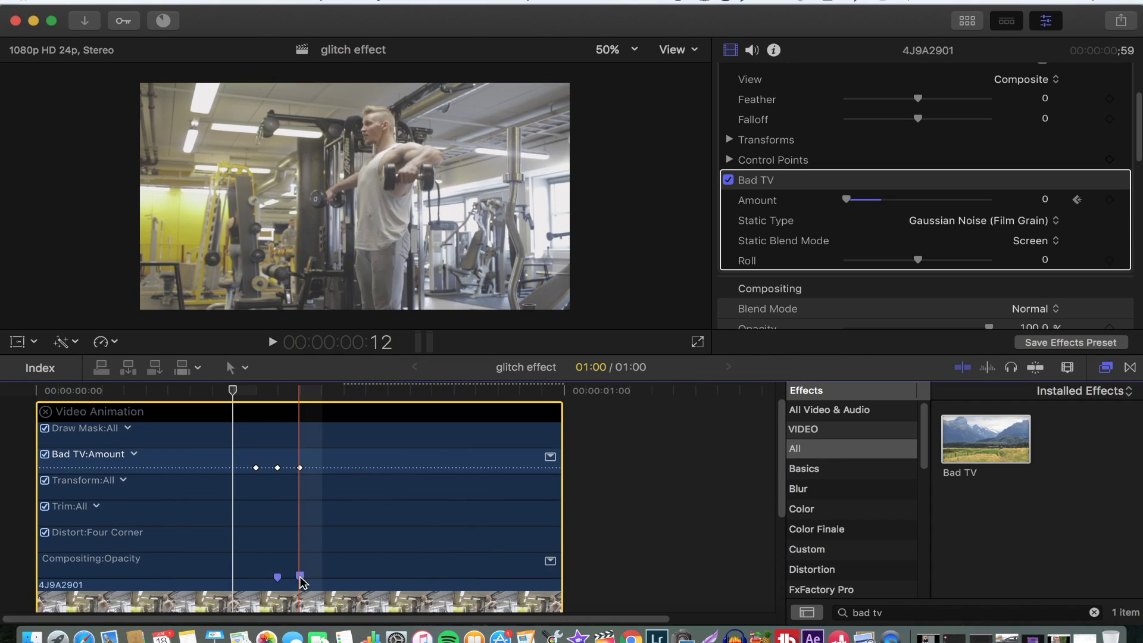
click(300, 468)
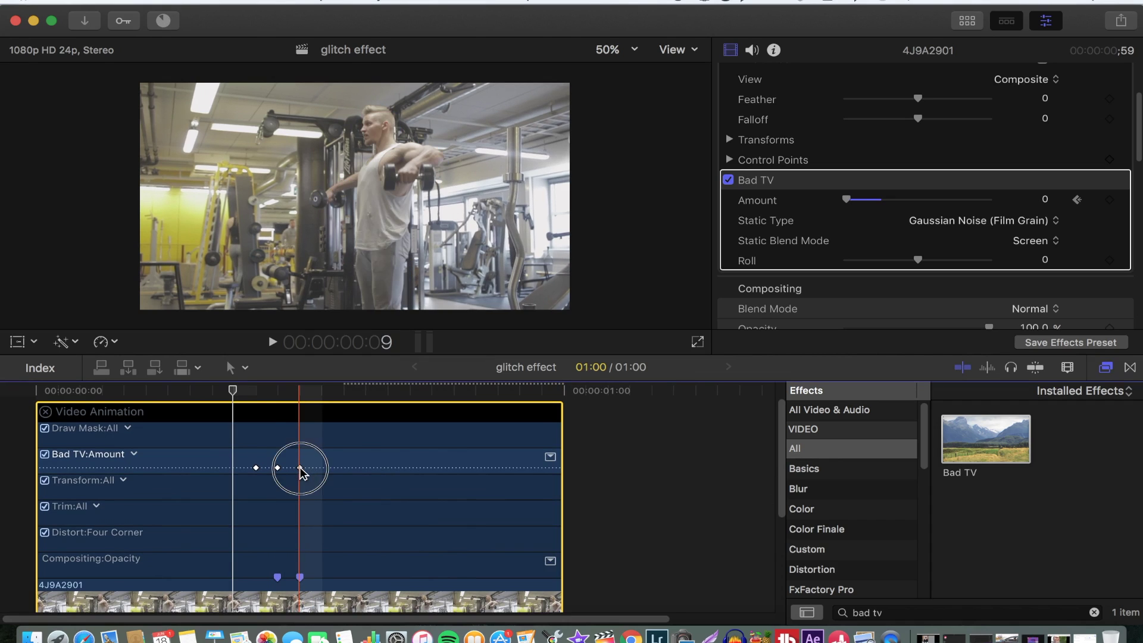
drag(300, 468, 326, 467)
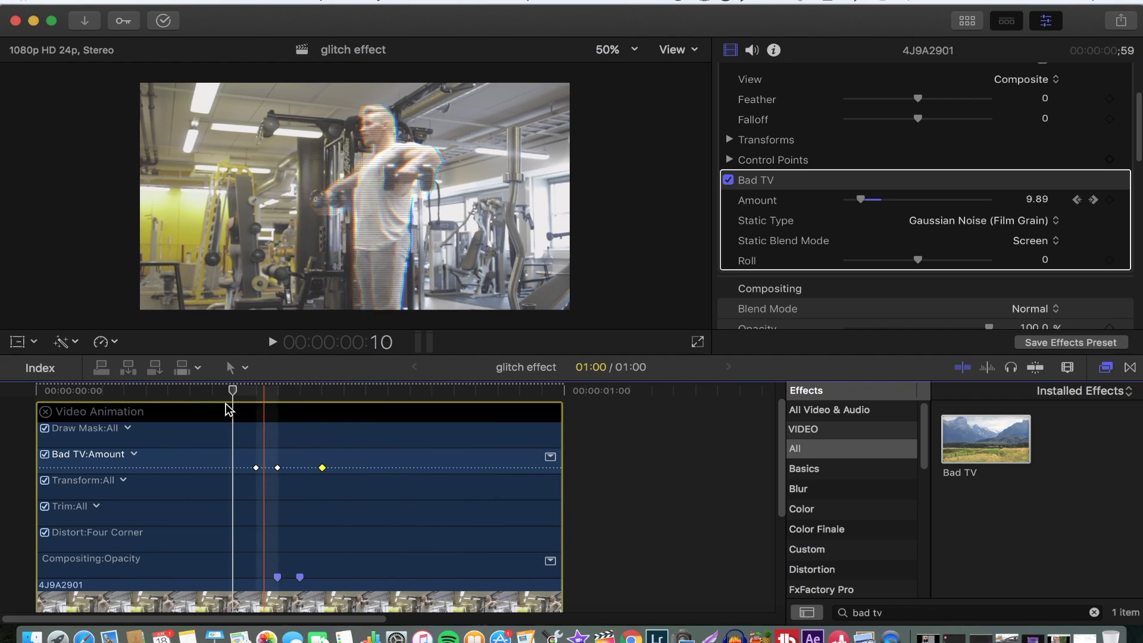
click(46, 412)
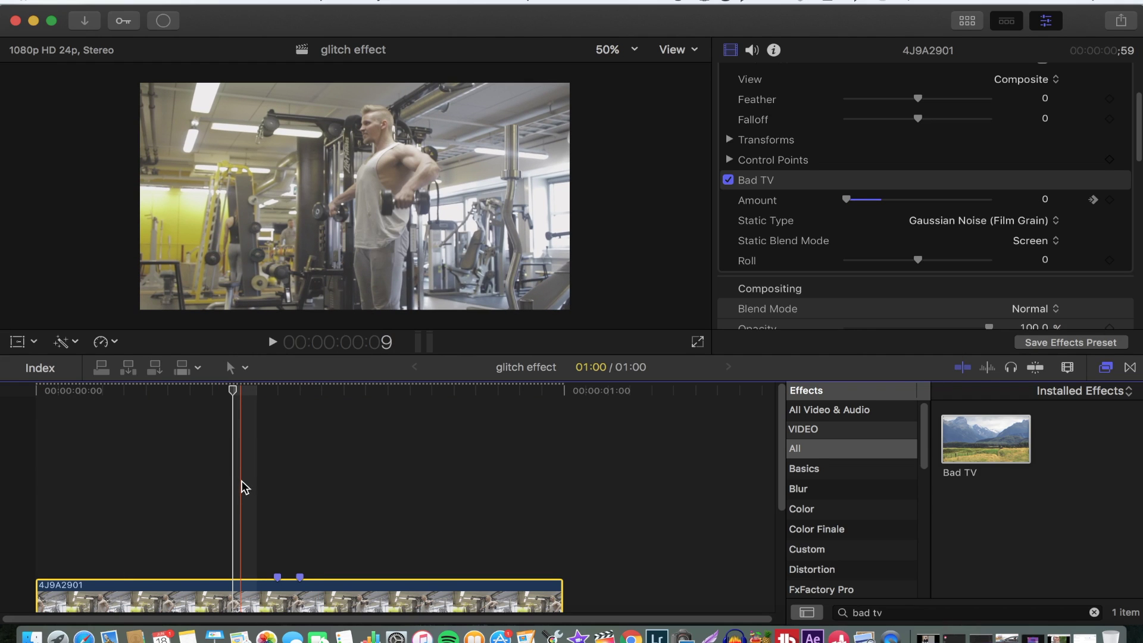
scroll(244, 487, down, 3)
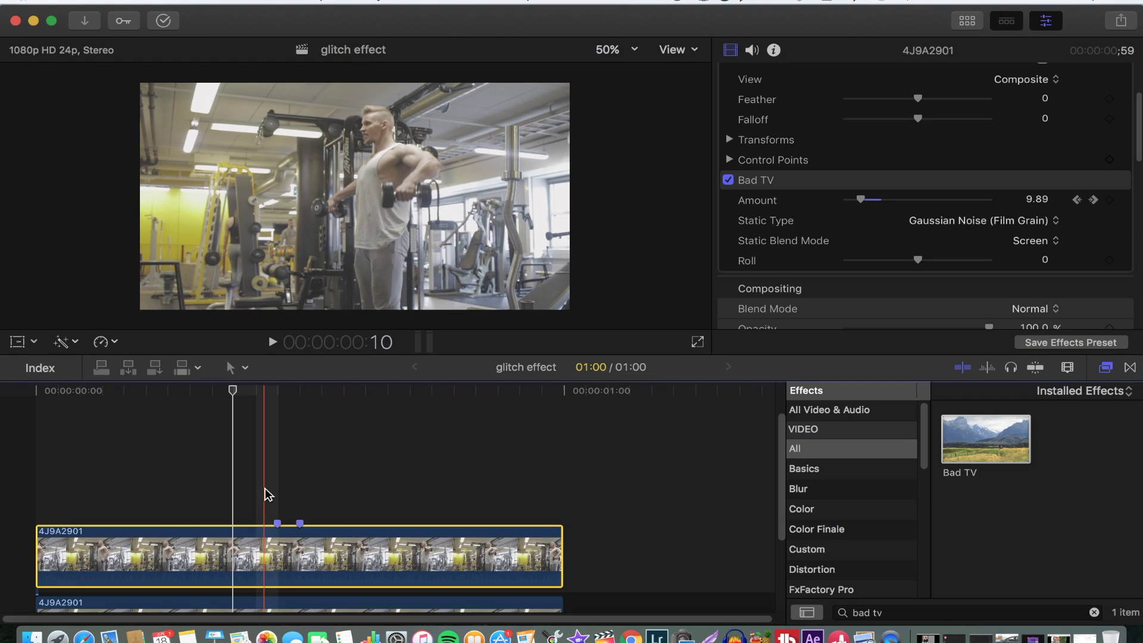
key(space)
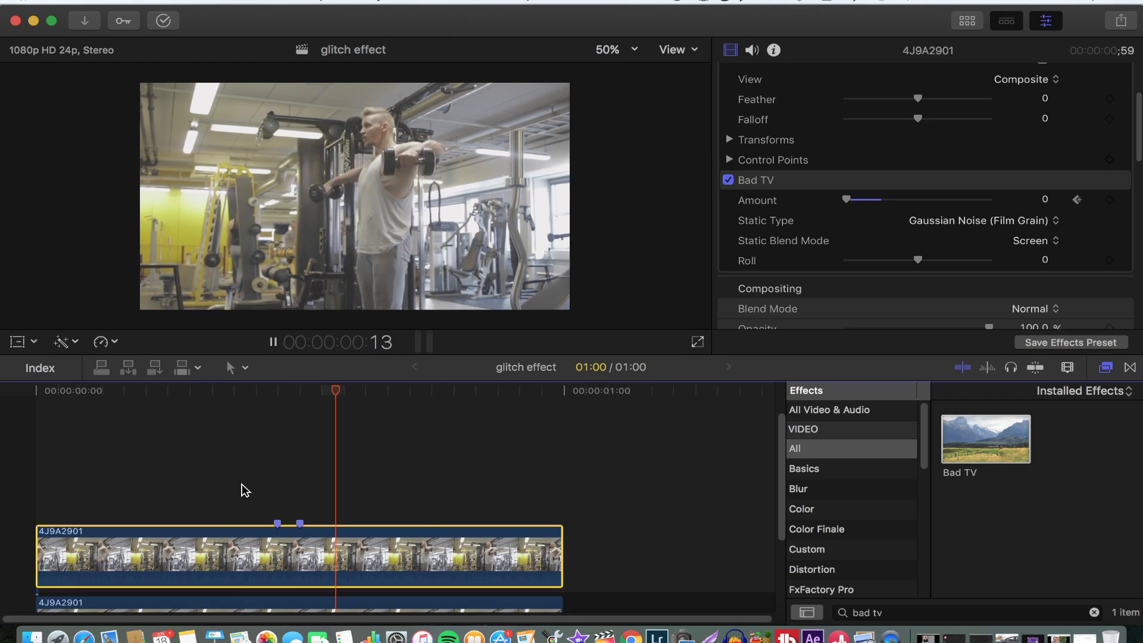
click(242, 485)
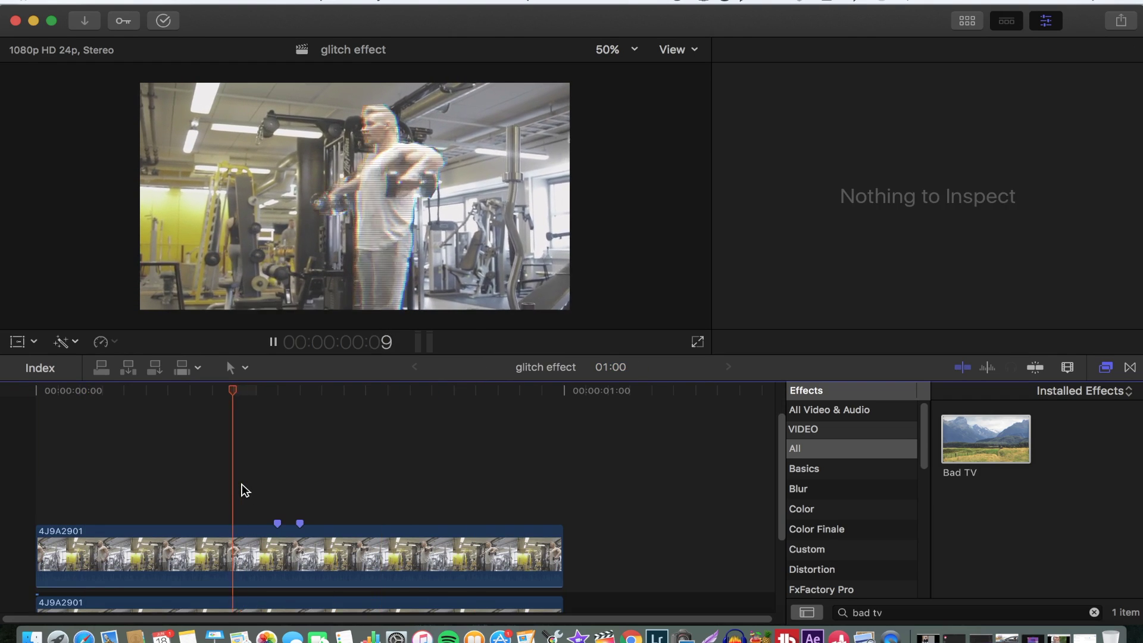
click(243, 485)
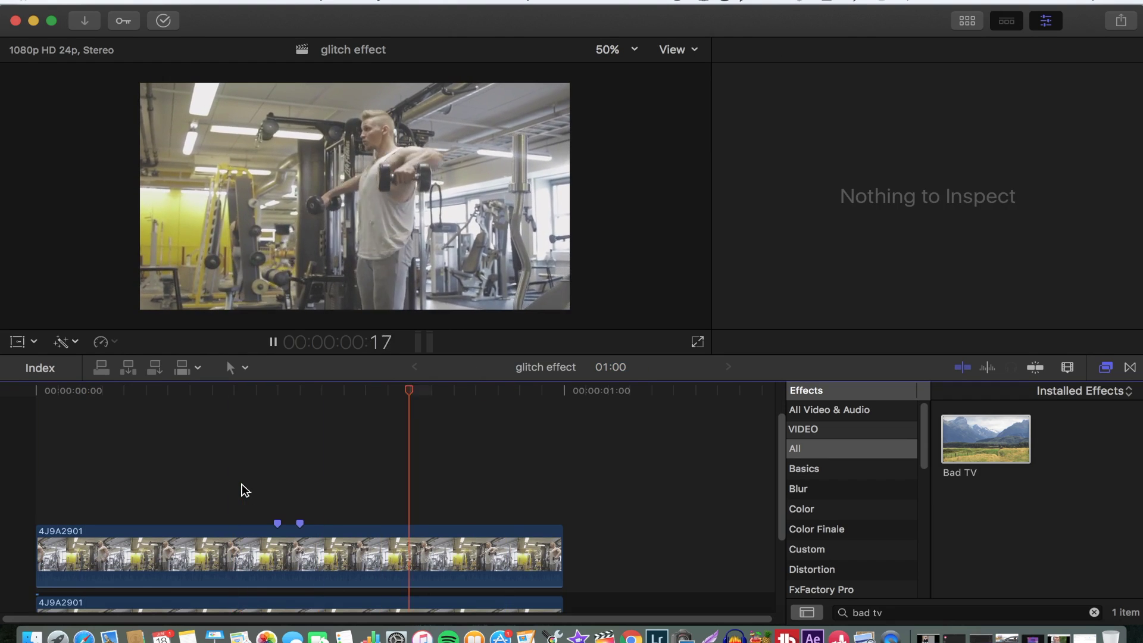
click(242, 485)
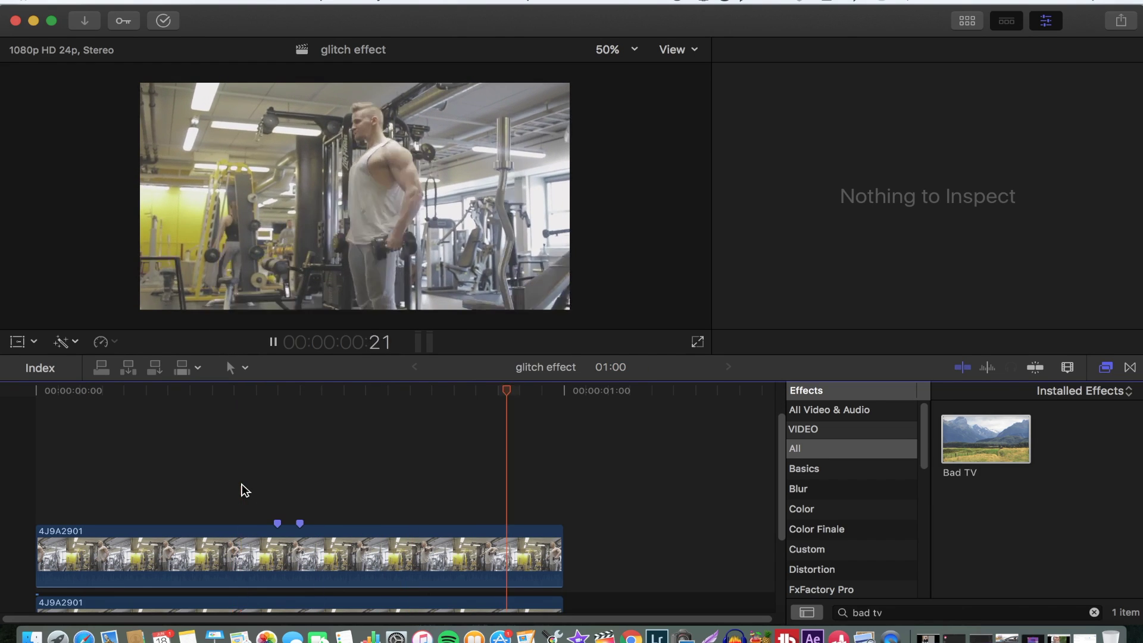
click(242, 485)
click(243, 485)
click(242, 485)
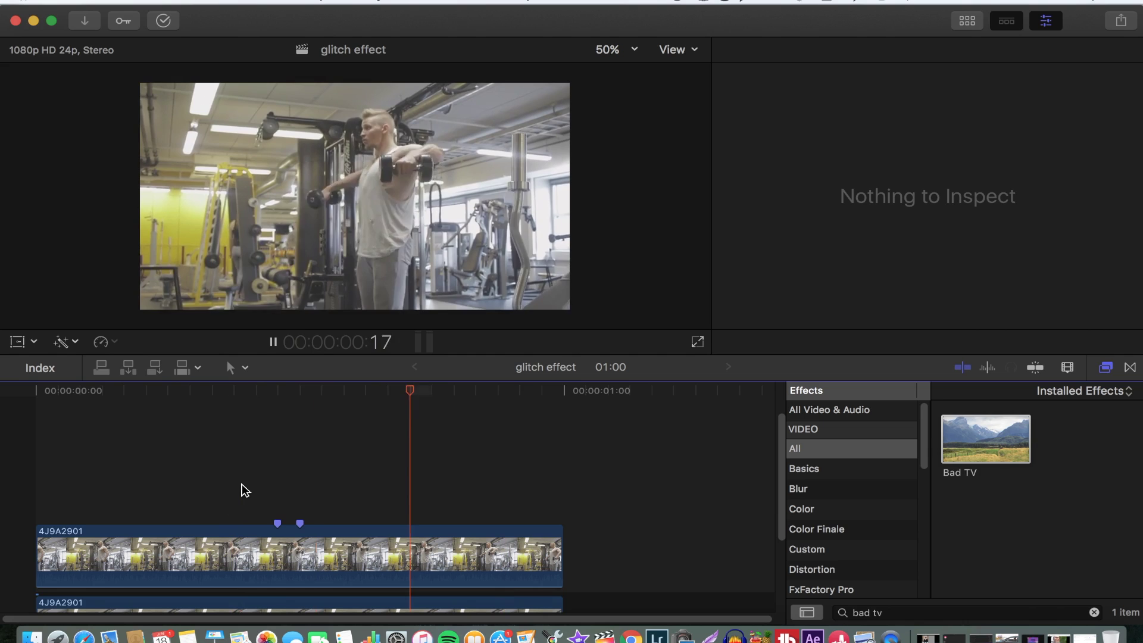
click(242, 486)
click(242, 486)
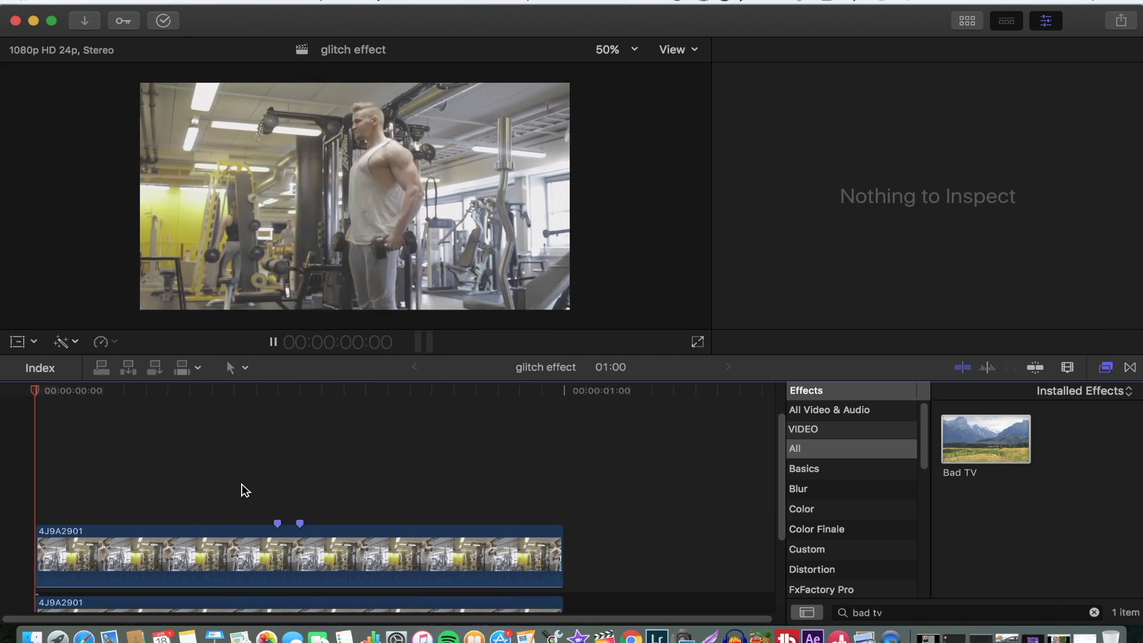
click(242, 486)
click(242, 485)
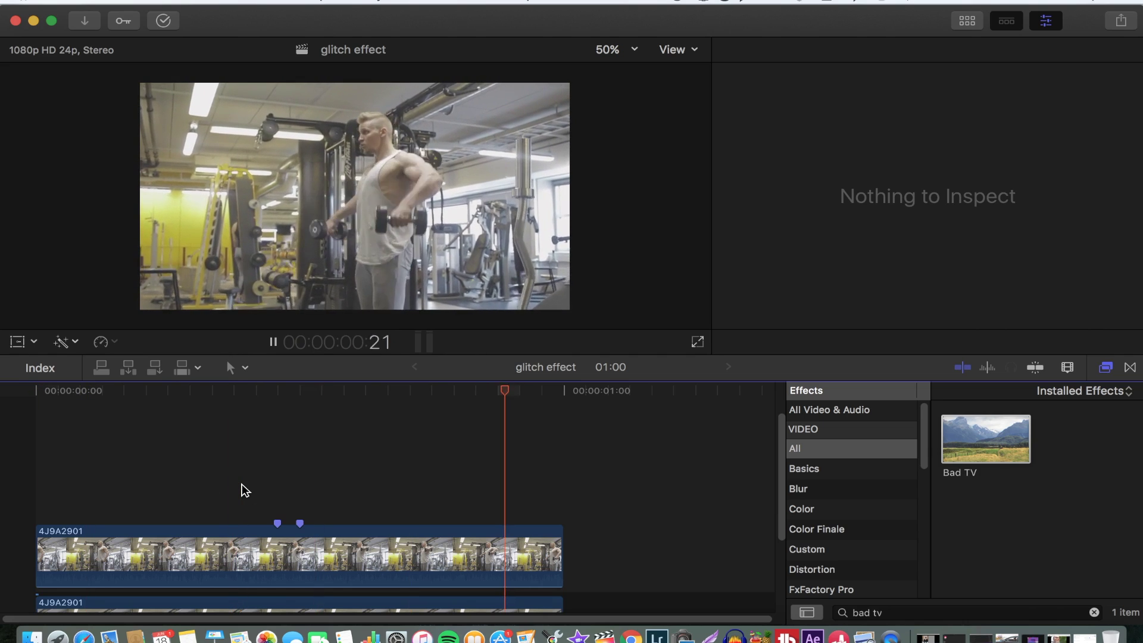
click(243, 486)
click(242, 485)
click(242, 485)
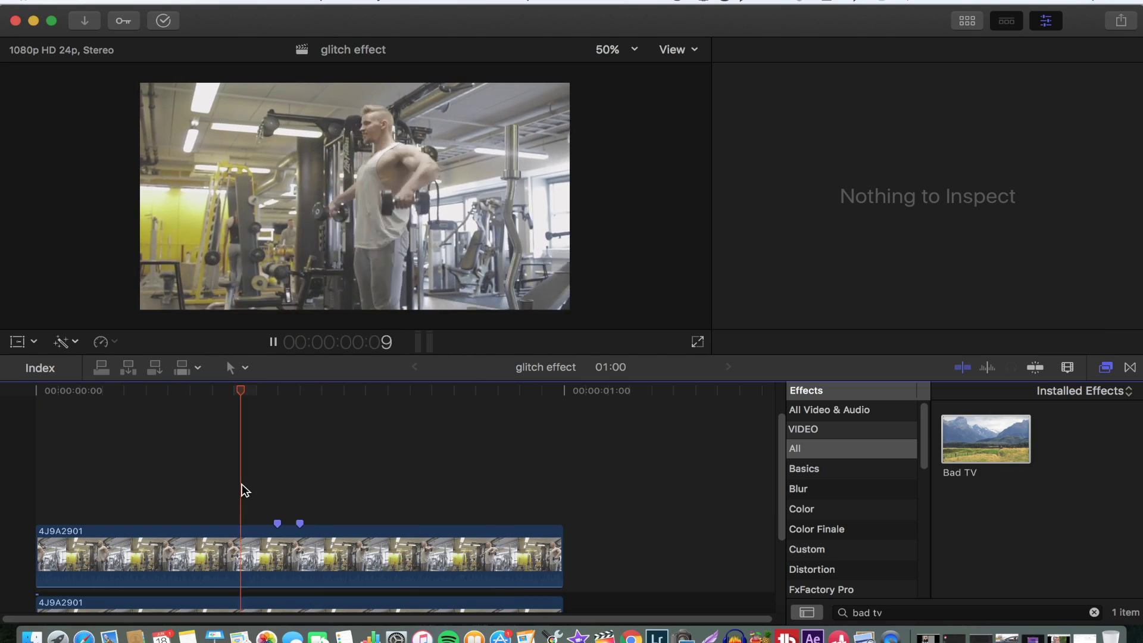
click(243, 486)
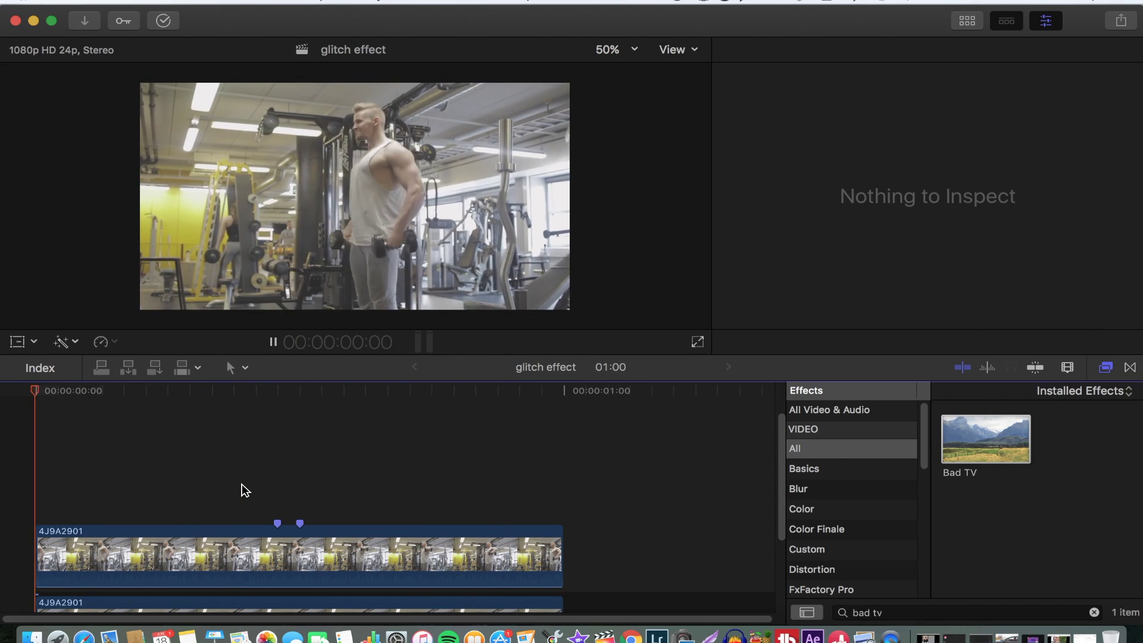
click(242, 485)
click(243, 485)
key(space)
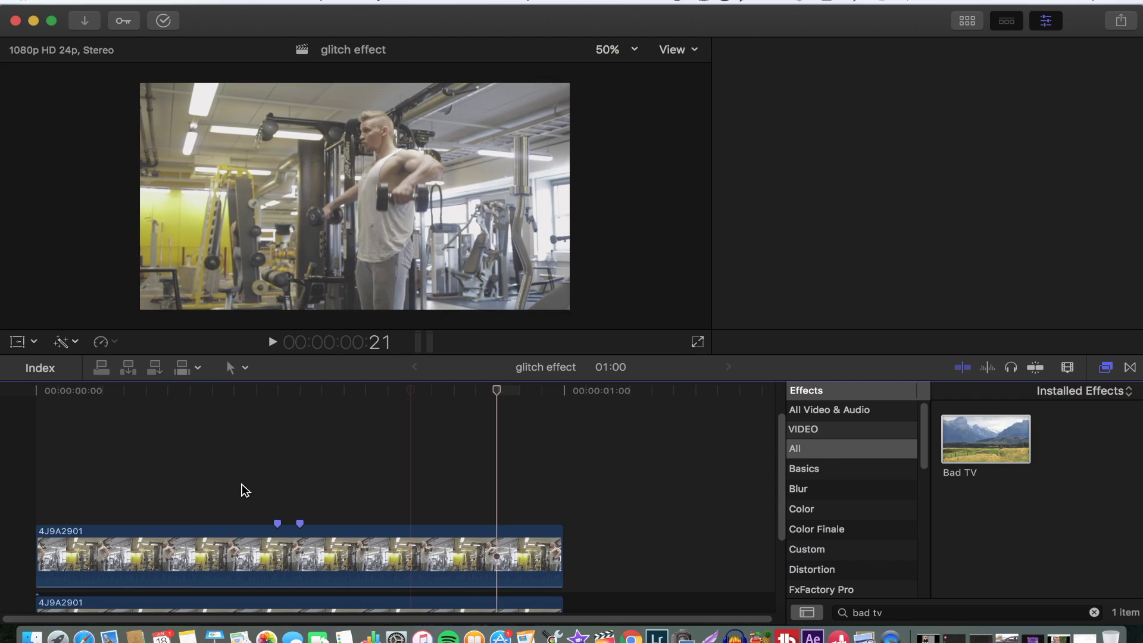